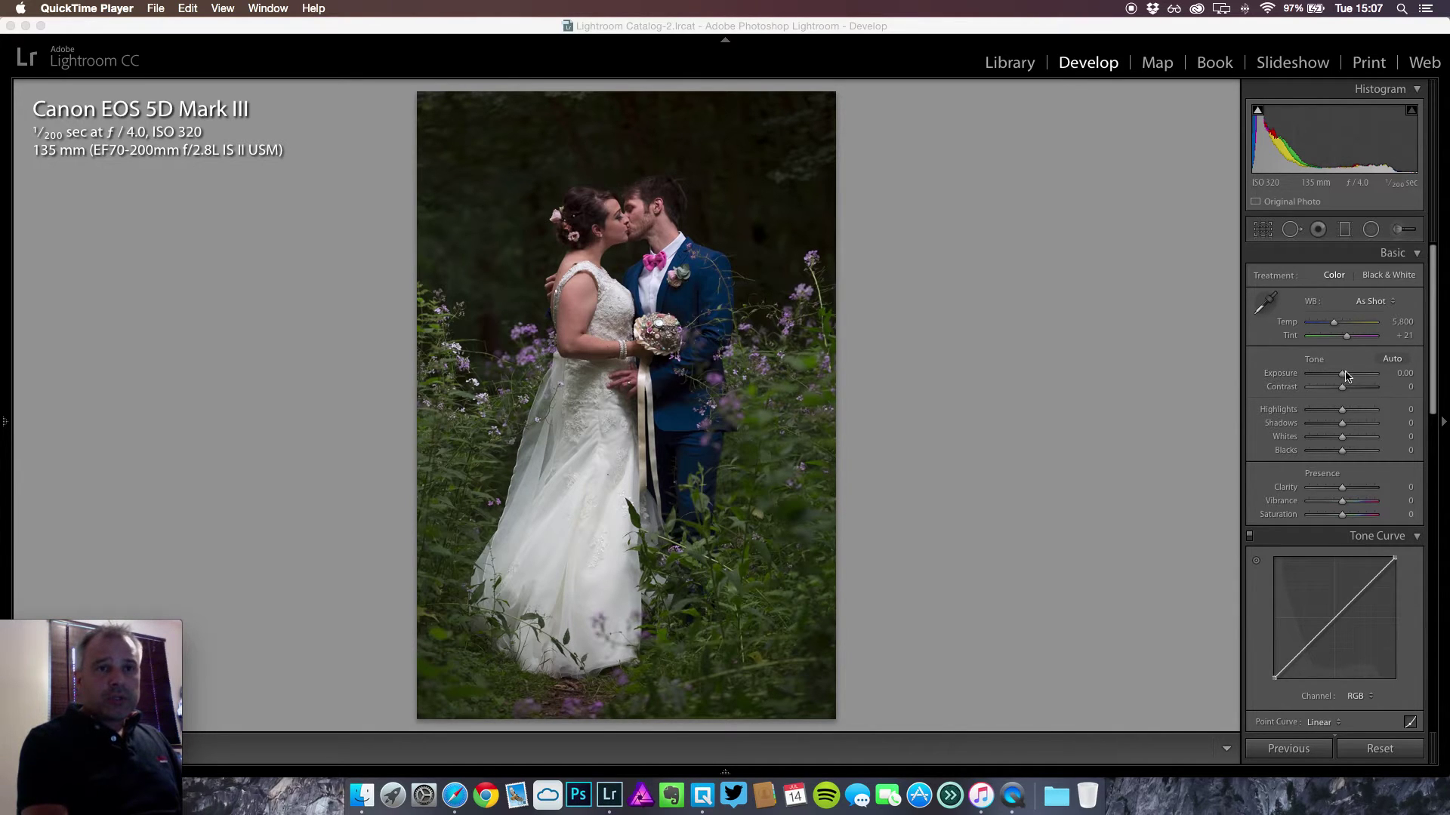
Step: Set the Basic panel Exposure to +0.58, after trying a brighter value and resetting it
{"action": "left_click", "coordinate": [1345, 376]}
{"action": "left_click", "coordinate": [1346, 378]}
{"action": "mouse_move", "coordinate": [1346, 377]}
{"action": "left_mouse_down"}
{"action": "mouse_move", "coordinate": [1331, 376]}
{"action": "mouse_move", "coordinate": [1346, 377]}
{"action": "left_mouse_up"}
{"action": "double_click", "coordinate": [1346, 377]}
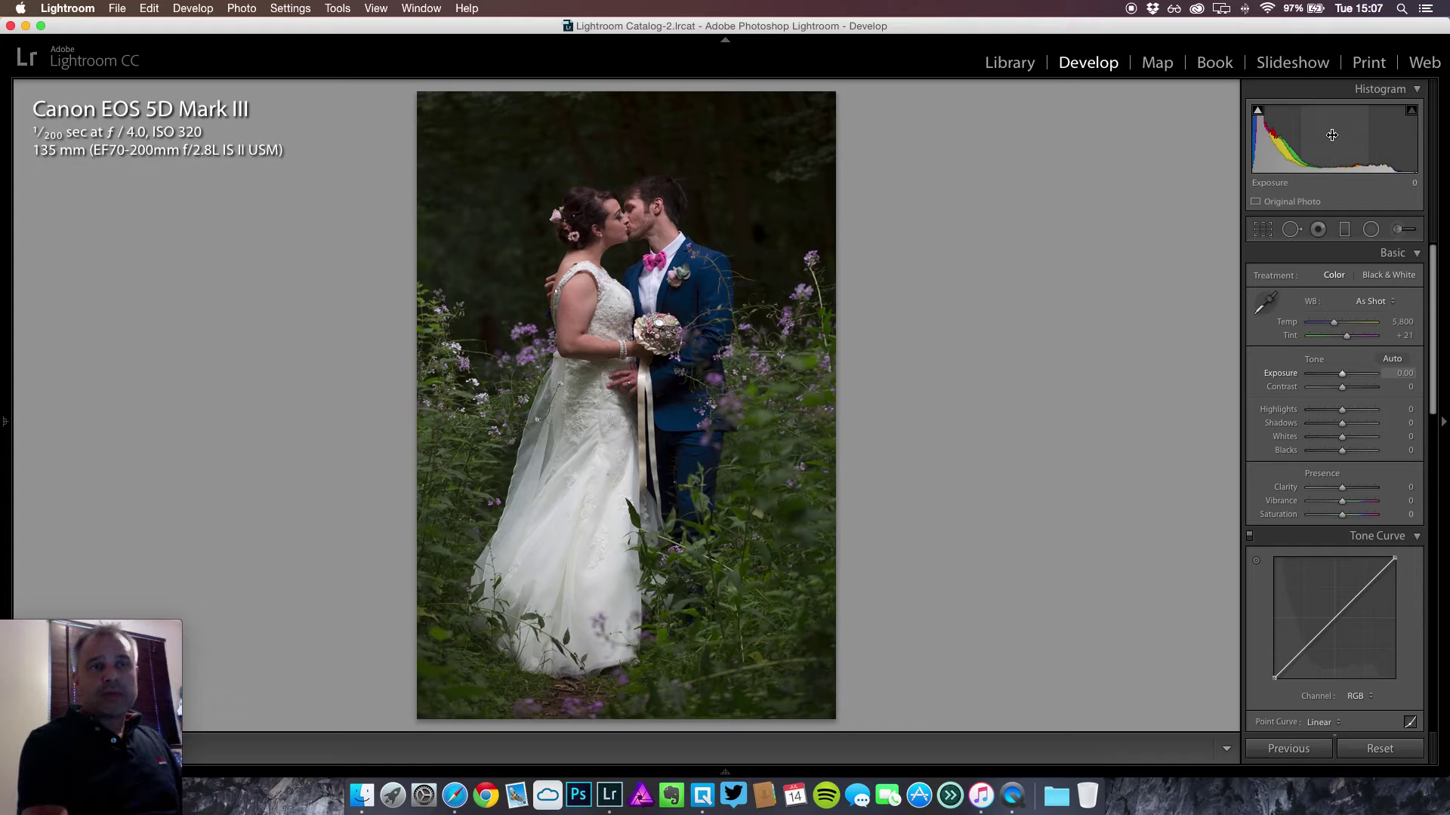
{"action": "left_click_drag", "start_coordinate": [1331, 136], "coordinate": [1358, 135]}
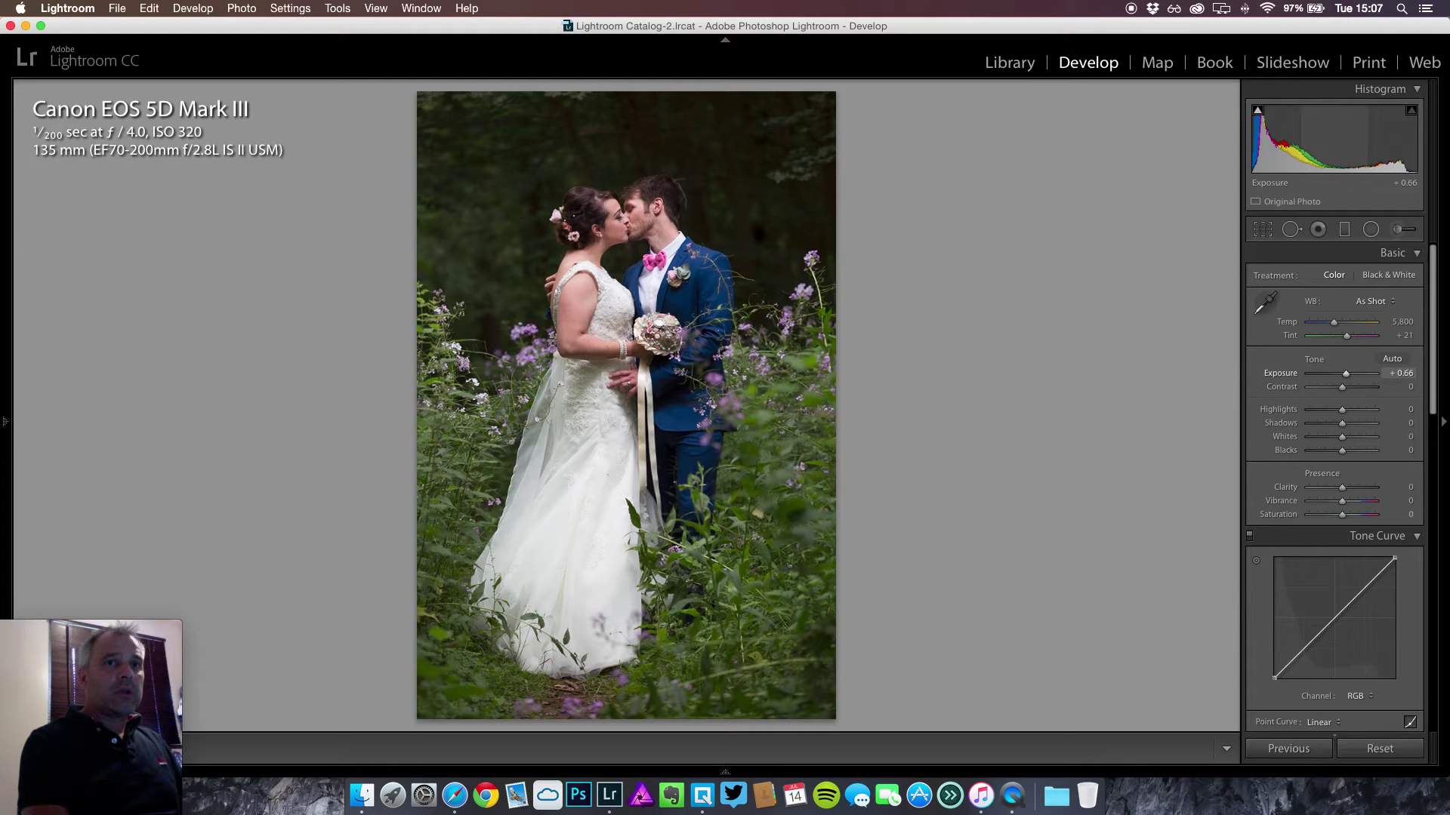
{"action": "left_click_drag", "start_coordinate": [1358, 135], "coordinate": [1332, 135]}
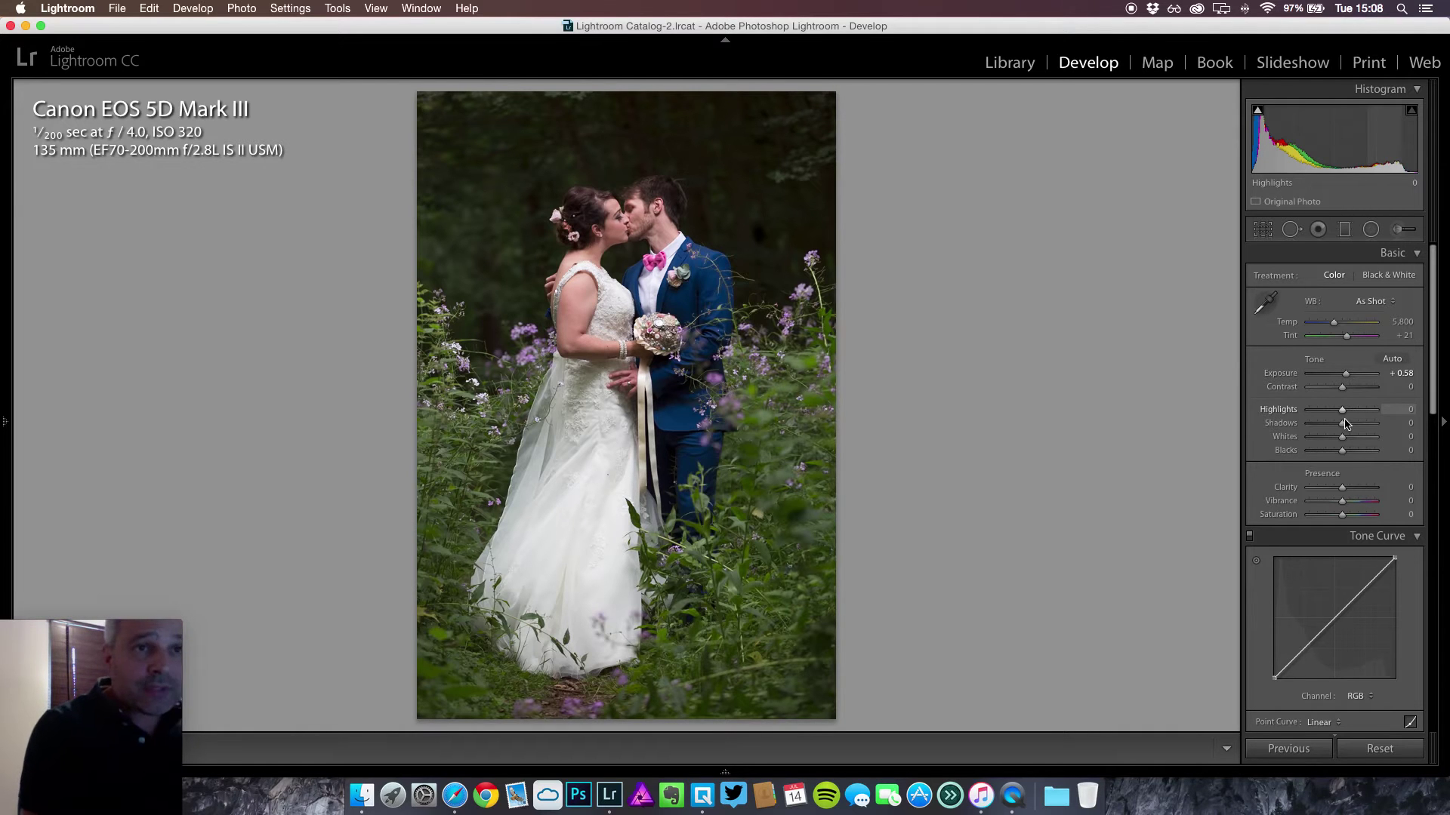
Step: Set Shadows to +69, Whites to +12 and Blacks to +37 in the Tone section
{"action": "left_click_drag", "start_coordinate": [1345, 426], "coordinate": [1358, 428]}
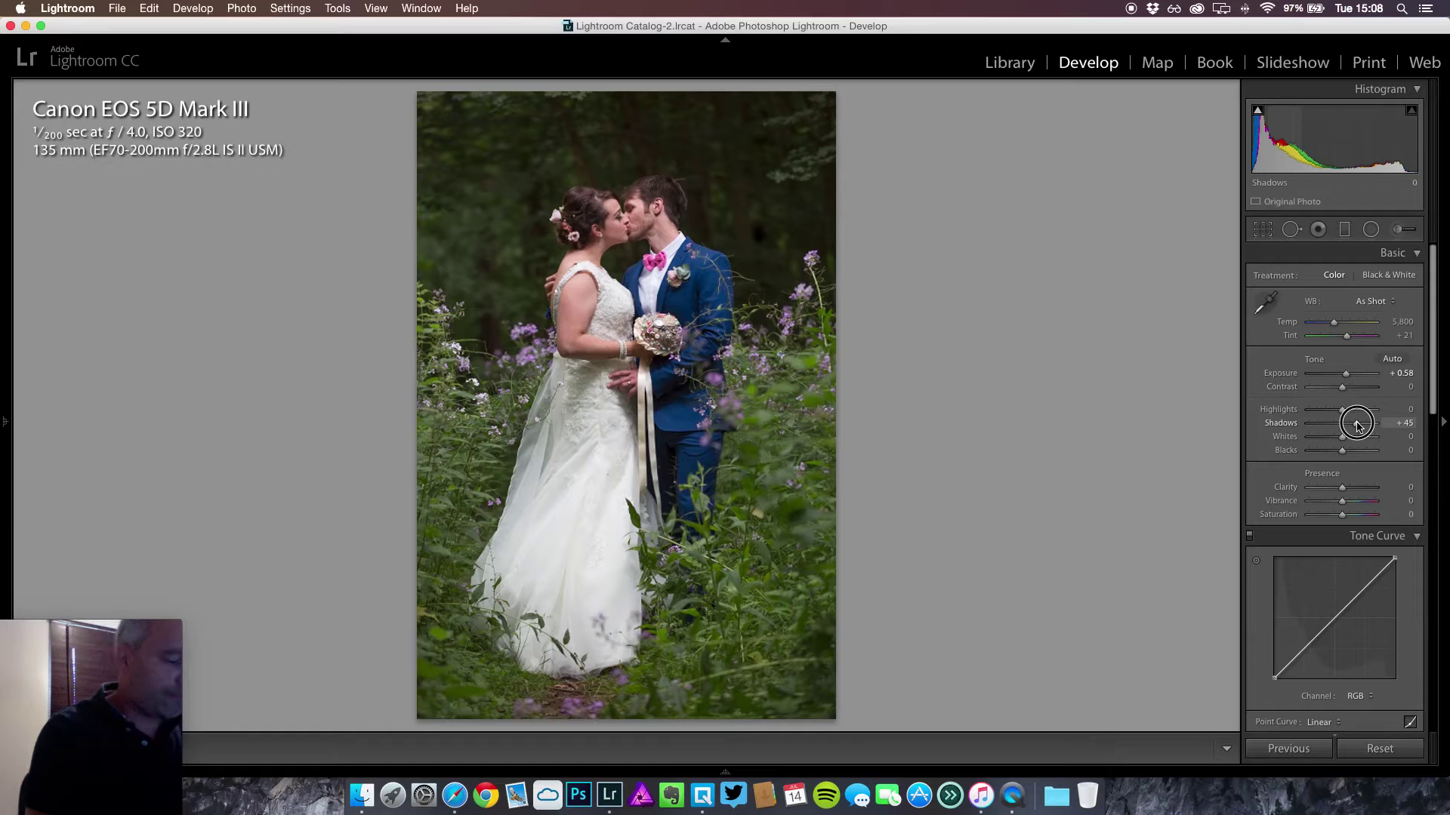
{"action": "left_click_drag", "start_coordinate": [1357, 427], "coordinate": [1365, 426]}
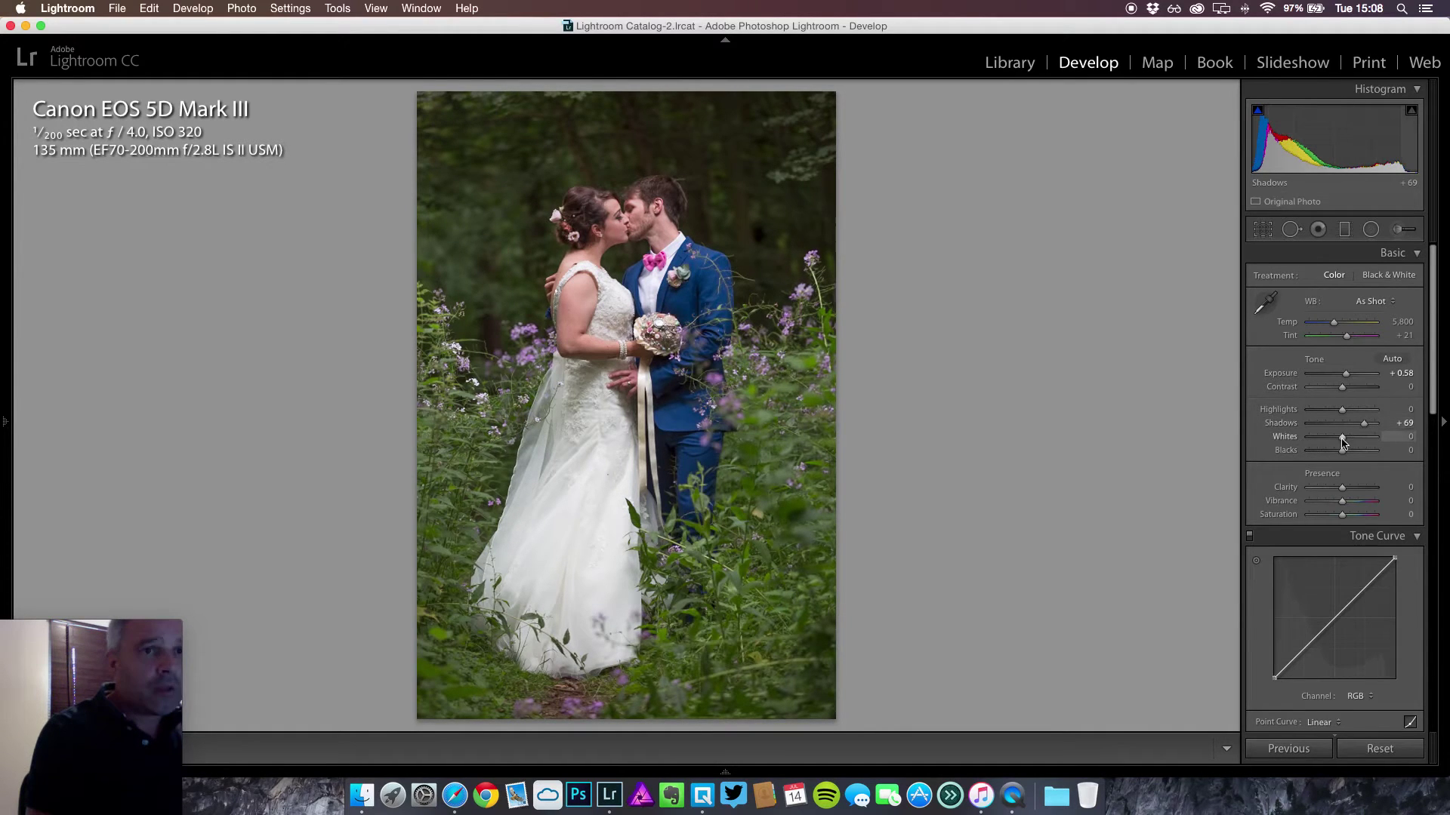
{"action": "left_click_drag", "start_coordinate": [1342, 442], "coordinate": [1346, 443]}
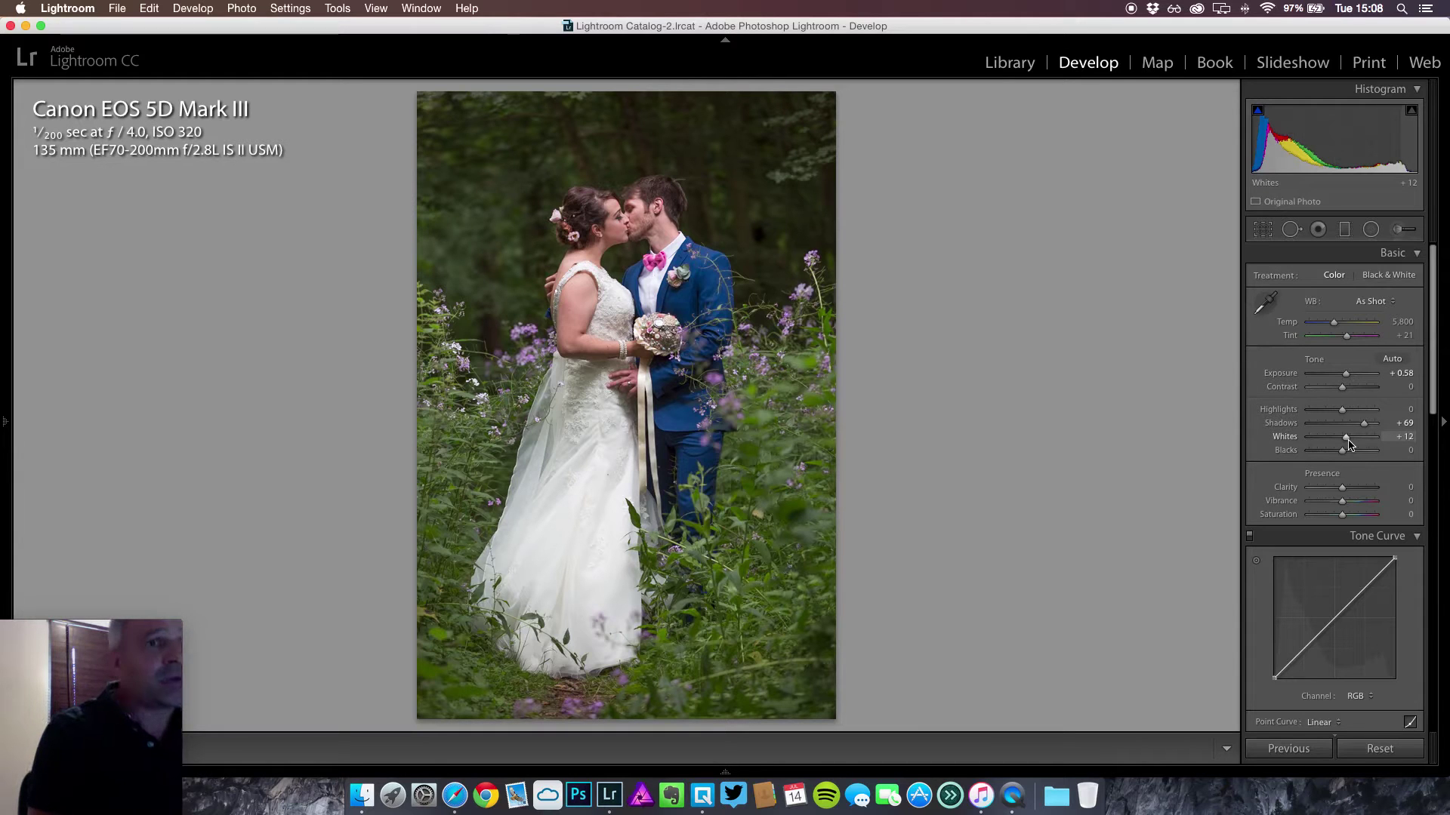
{"action": "mouse_move", "coordinate": [1344, 411]}
{"action": "left_mouse_down"}
{"action": "mouse_move", "coordinate": [1308, 413]}
{"action": "mouse_move", "coordinate": [1365, 416]}
{"action": "mouse_move", "coordinate": [1330, 415]}
{"action": "mouse_move", "coordinate": [1344, 417]}
{"action": "left_mouse_up"}
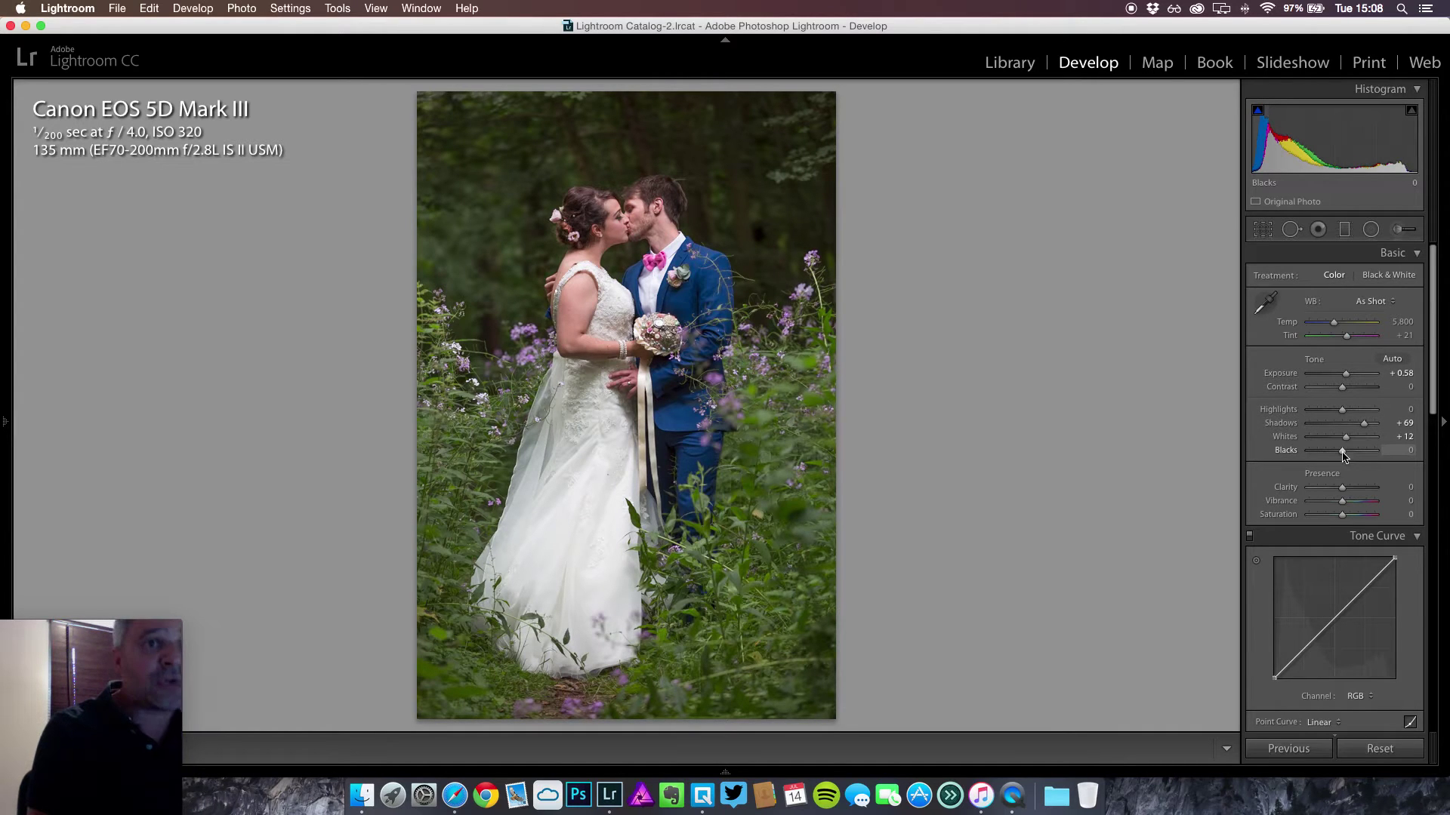
{"action": "left_click_drag", "start_coordinate": [1343, 456], "coordinate": [1355, 456]}
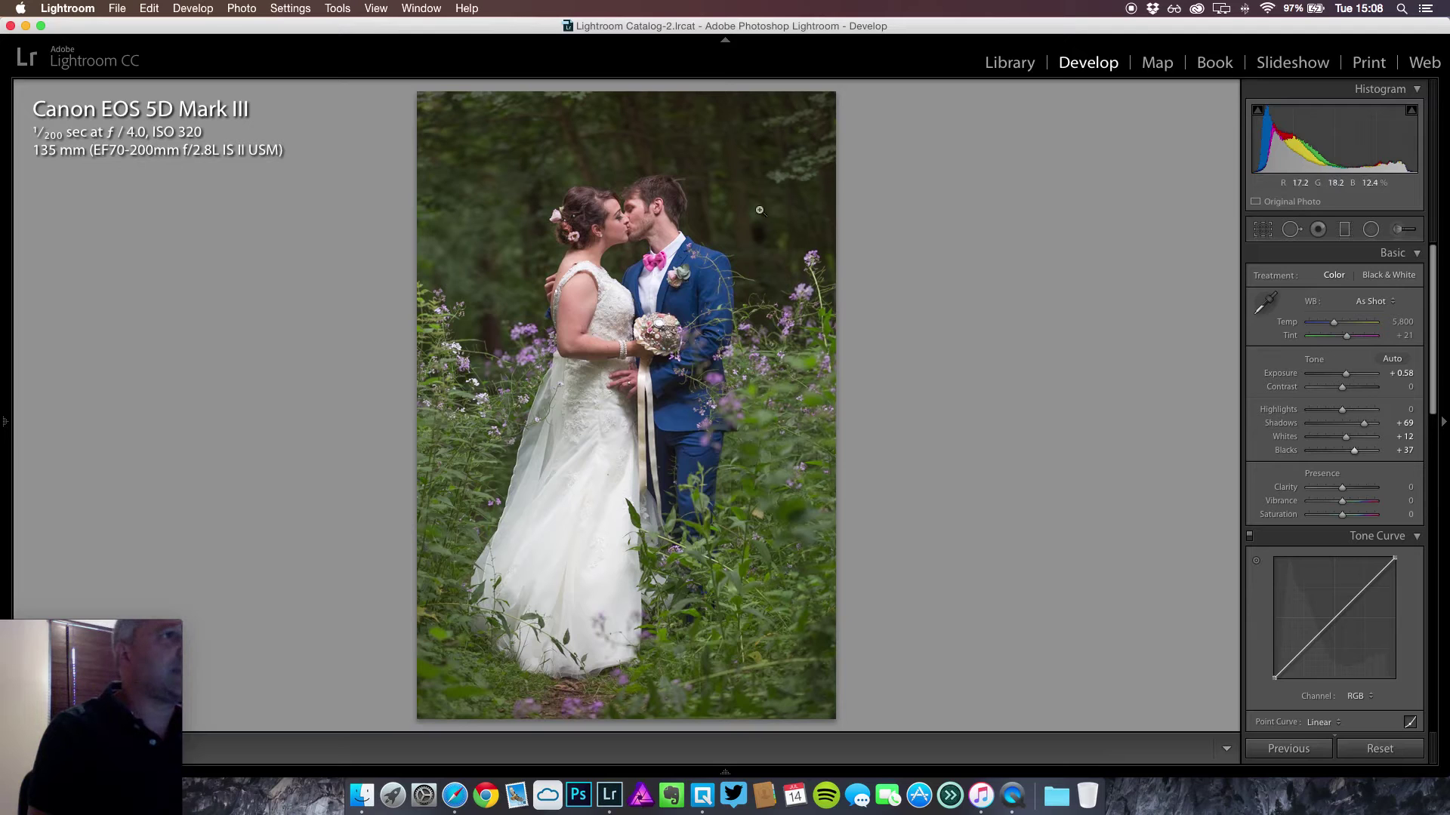
Step: Set the Presence sliders to Clarity +12 and Vibrance +30
{"action": "scroll", "coordinate": [1344, 407], "scroll_direction": "down", "scroll_amount": 2}
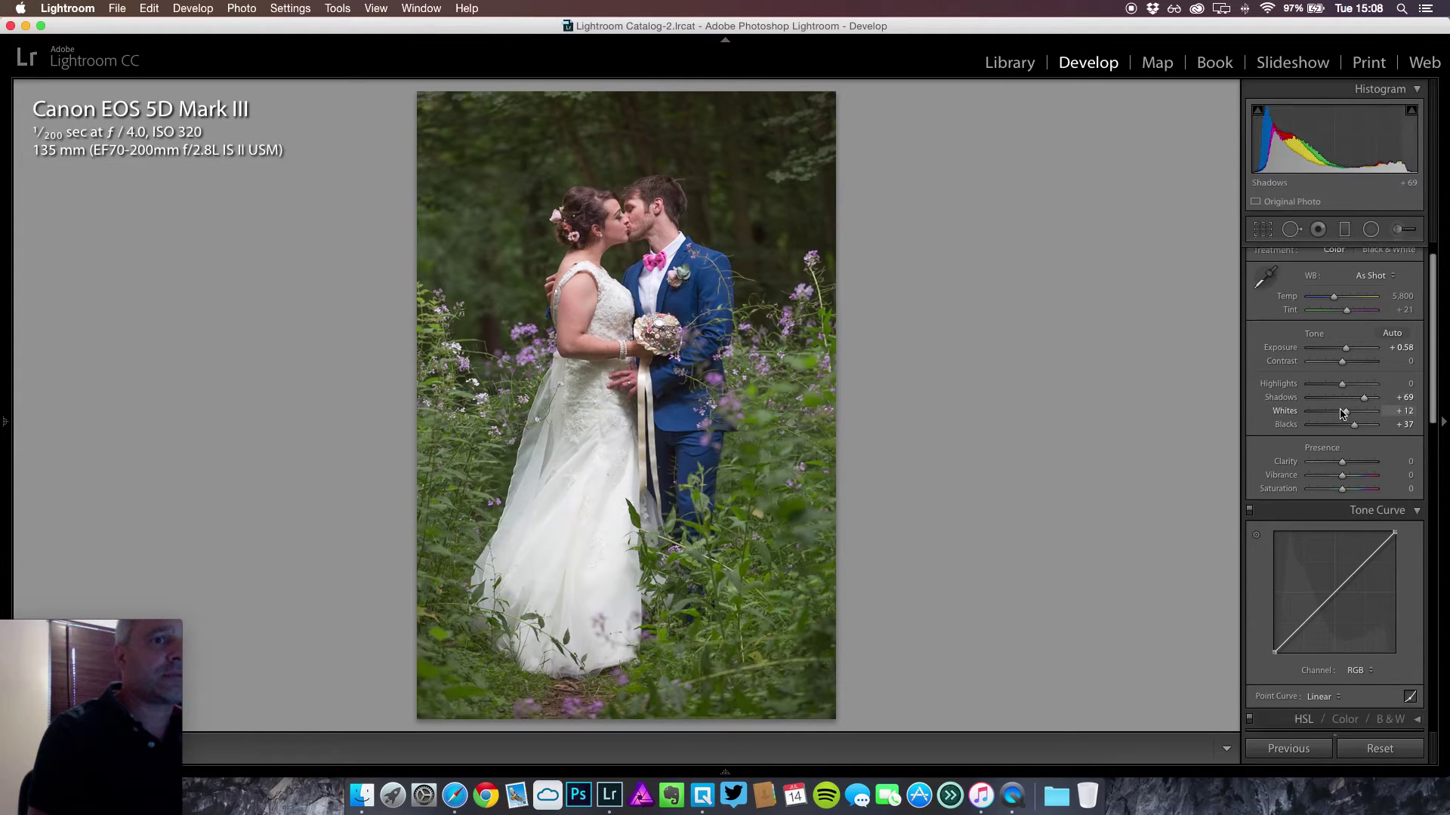
{"action": "scroll", "coordinate": [1340, 404], "scroll_direction": "down", "scroll_amount": 2}
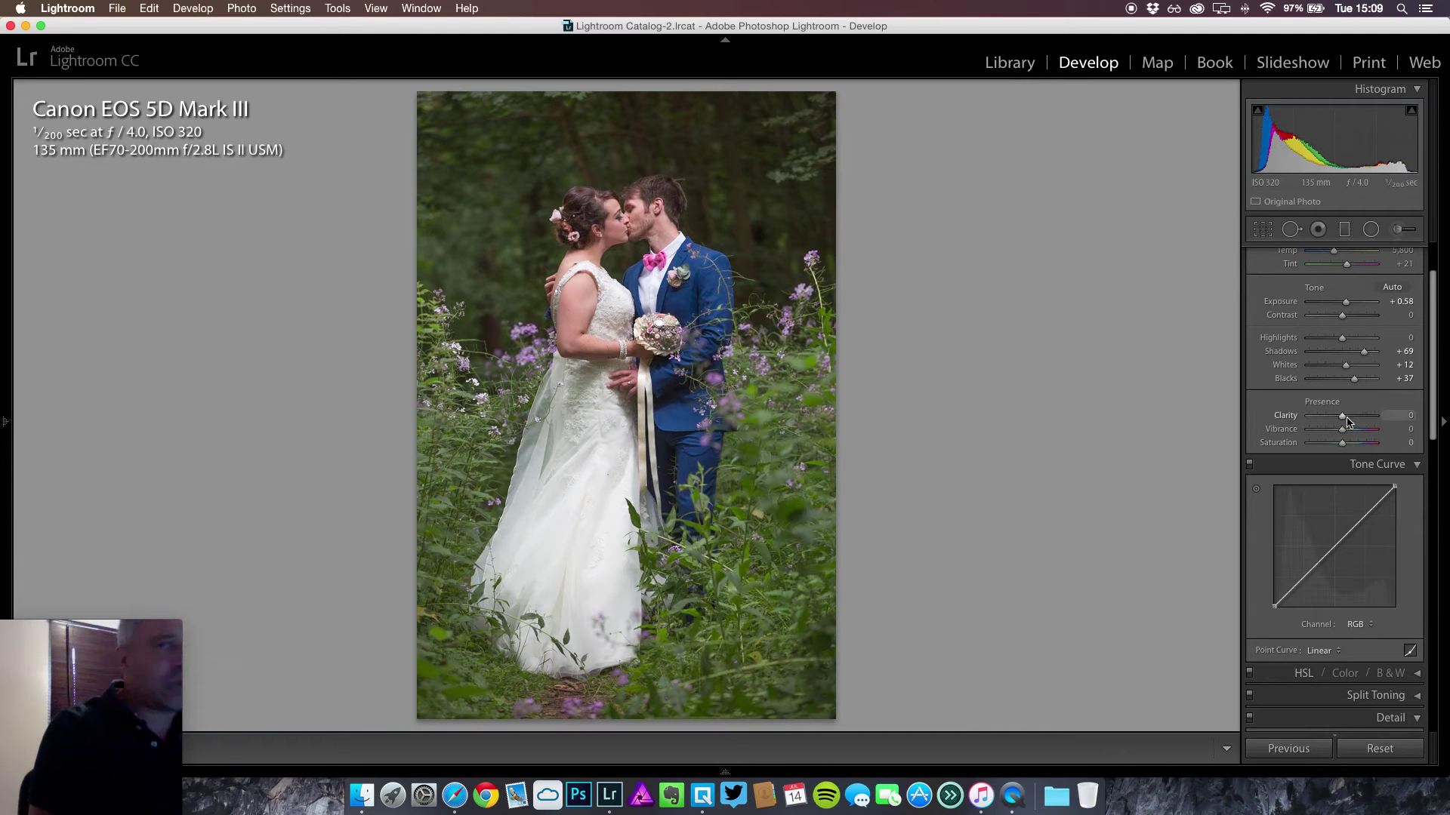
{"action": "left_click_drag", "start_coordinate": [1344, 421], "coordinate": [1349, 420]}
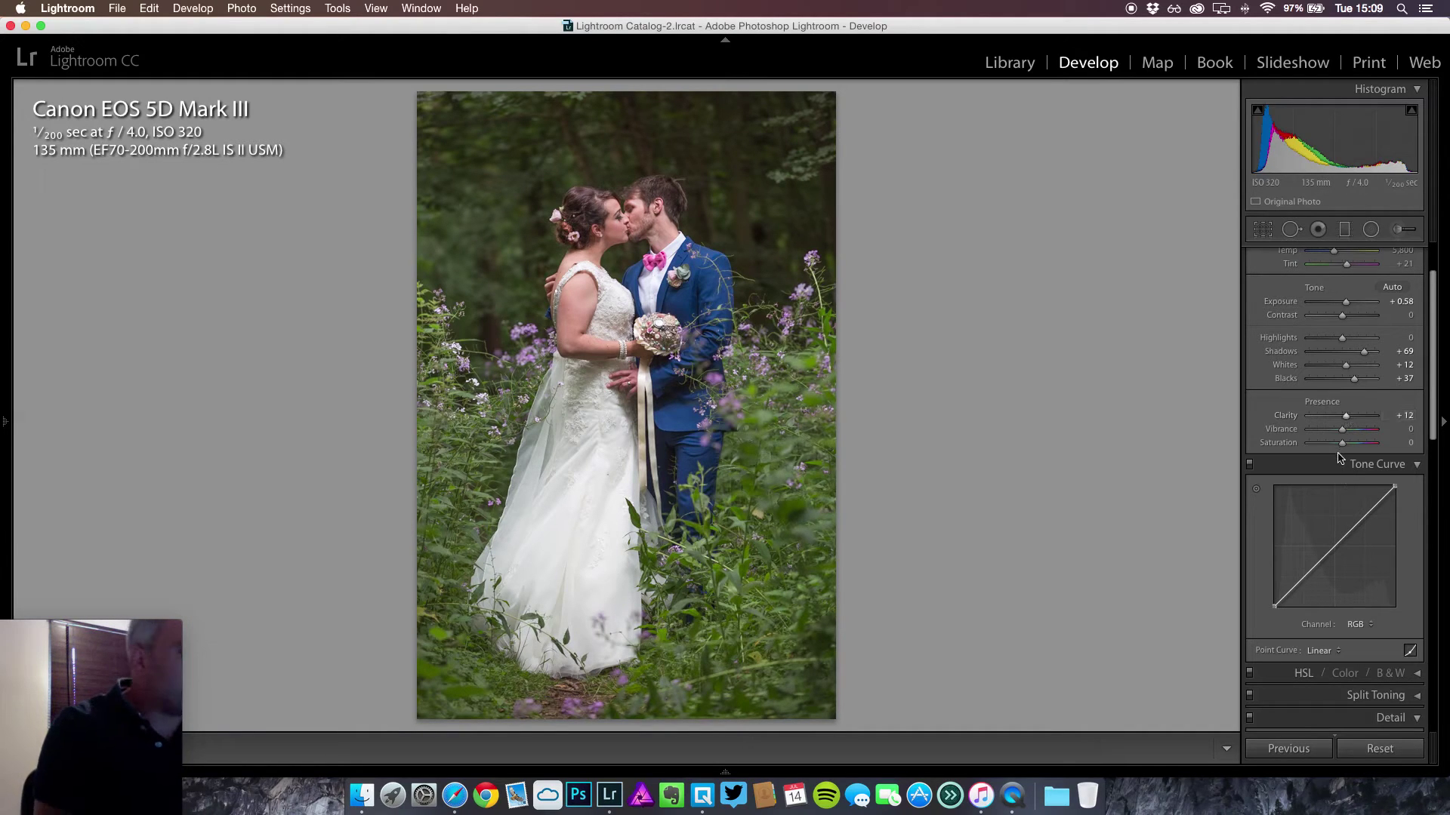
{"action": "left_click_drag", "start_coordinate": [1343, 429], "coordinate": [1354, 436]}
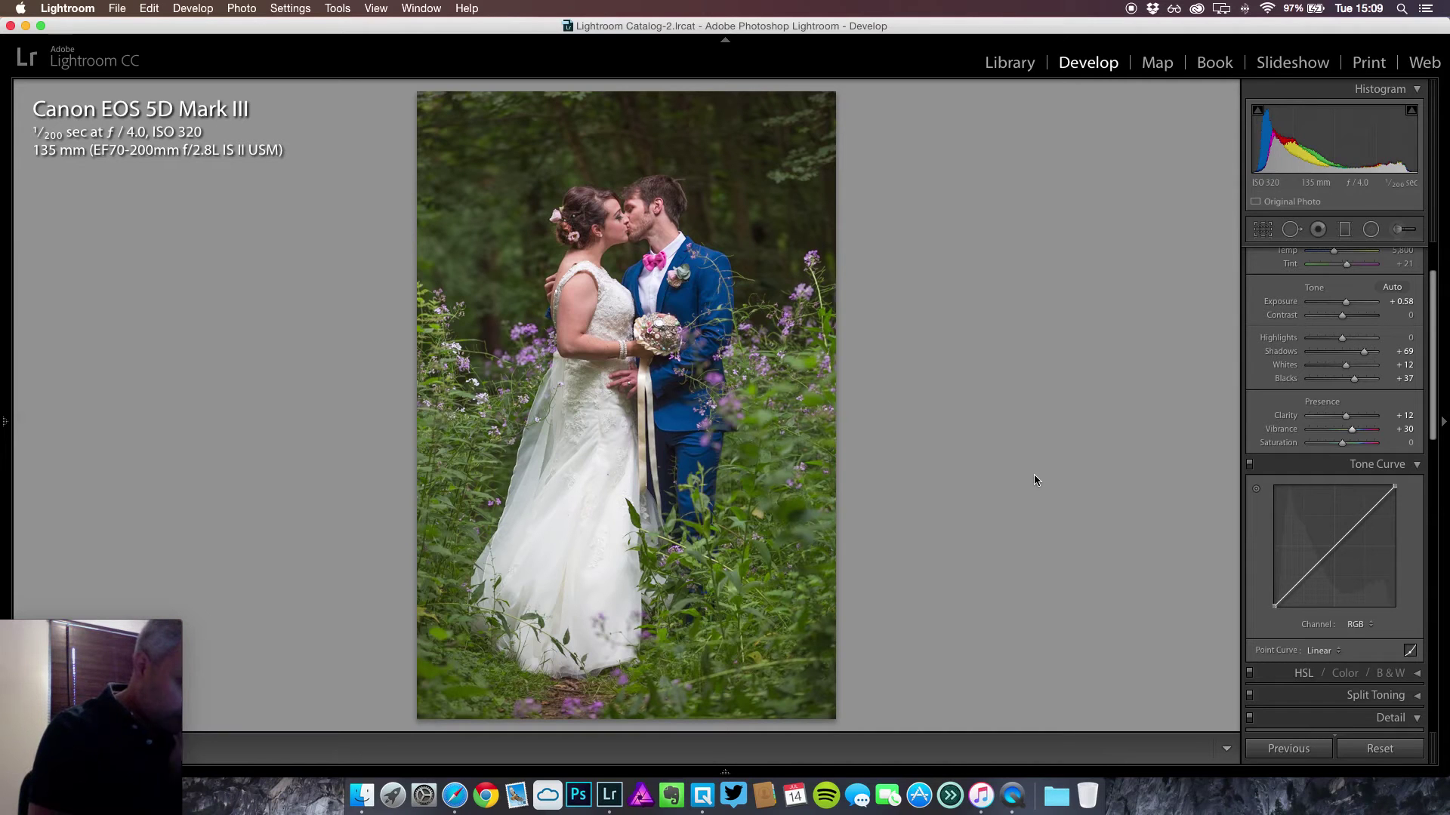
{"action": "scroll", "coordinate": [1342, 474], "scroll_direction": "down", "scroll_amount": 10}
{"action": "scroll", "coordinate": [1342, 474], "scroll_direction": "down", "scroll_amount": 5}
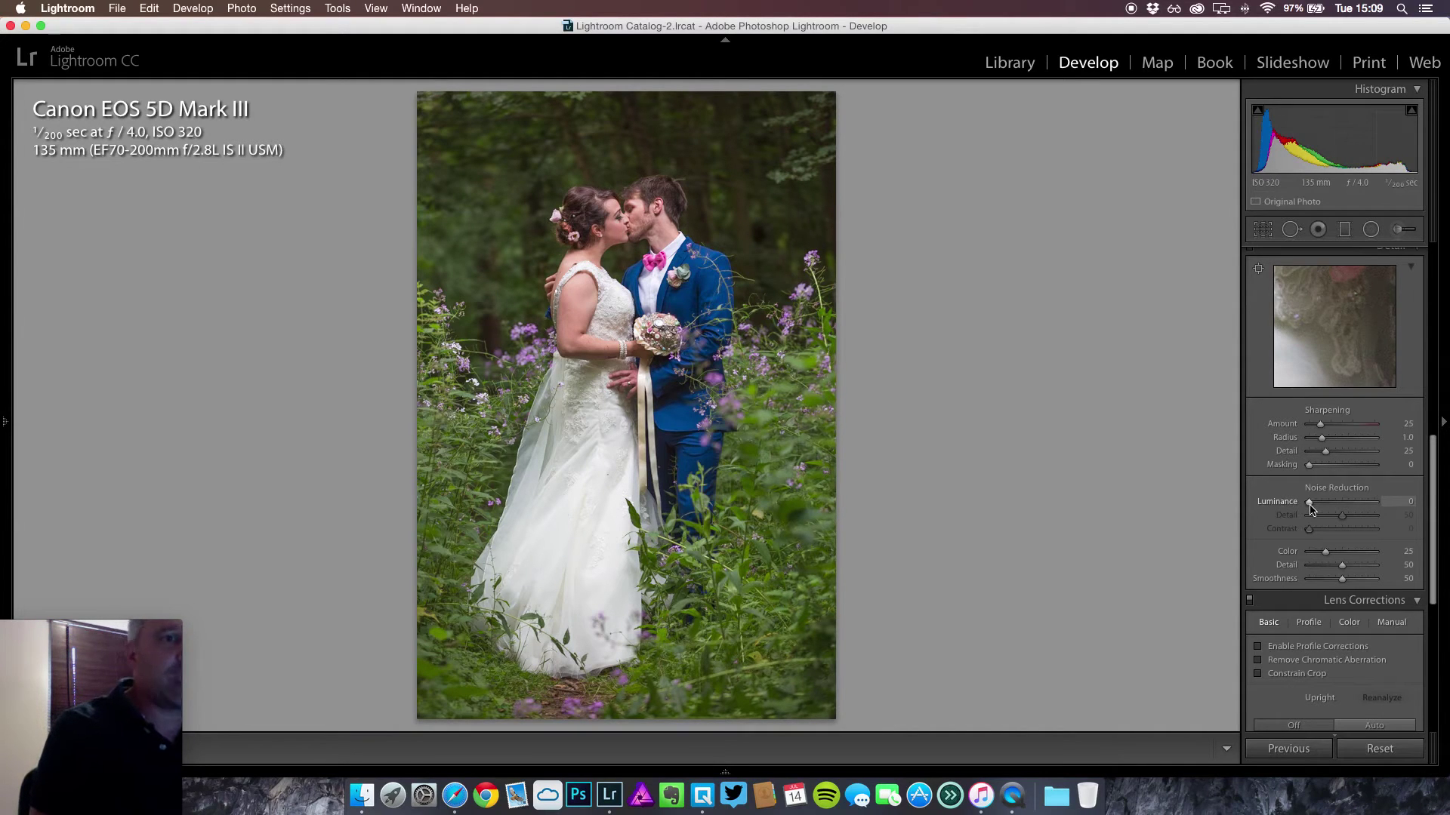
Step: Set Luminance noise reduction to 16 and enable Profile Corrections, Remove Chromatic Aberration and Constrain Crop
{"action": "left_click_drag", "start_coordinate": [1311, 510], "coordinate": [1318, 510]}
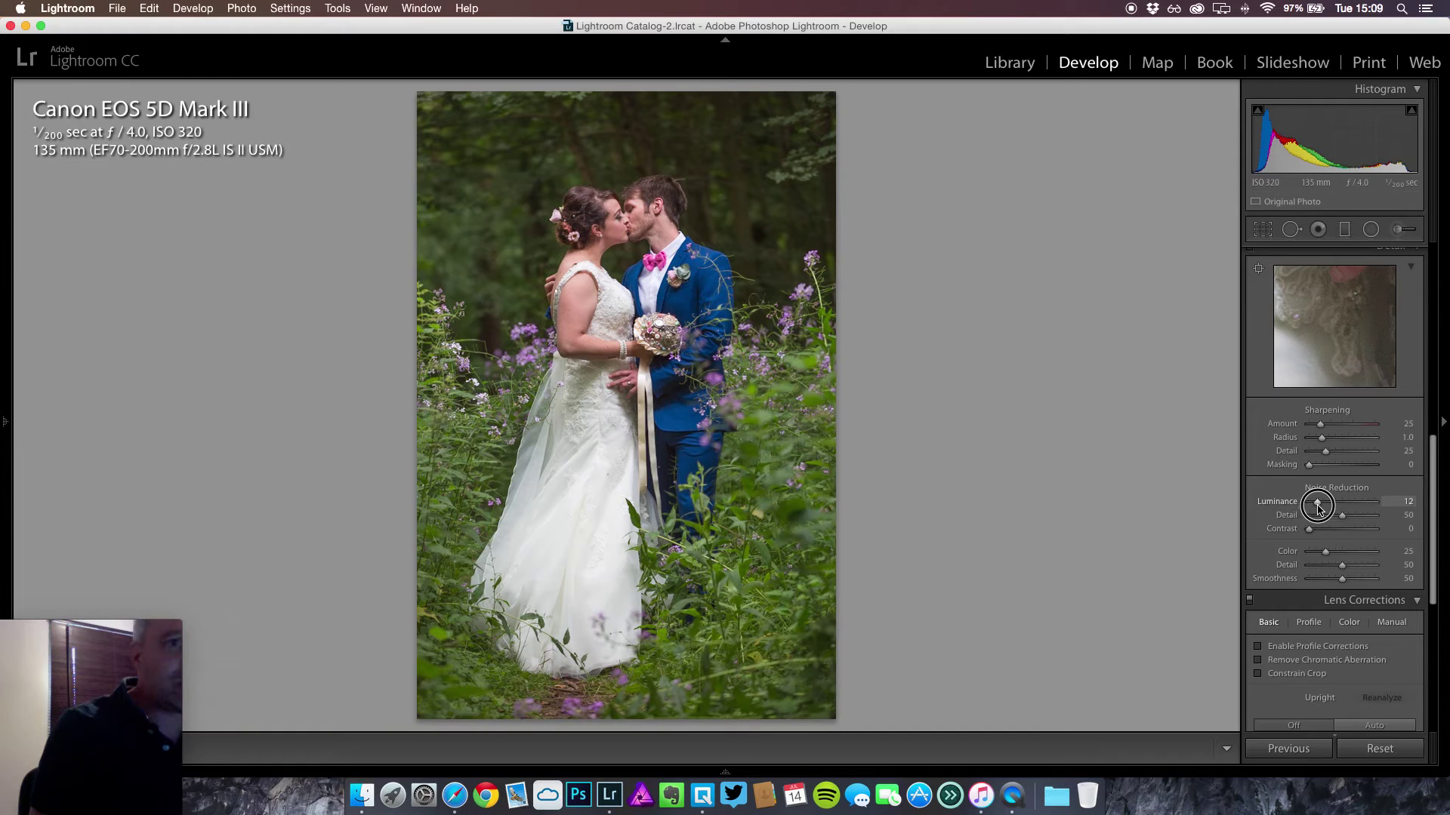
{"action": "left_click_drag", "start_coordinate": [1318, 508], "coordinate": [1321, 508]}
{"action": "scroll", "coordinate": [1299, 581], "scroll_direction": "down", "scroll_amount": 2}
{"action": "scroll", "coordinate": [1298, 581], "scroll_direction": "down", "scroll_amount": 1}
{"action": "left_click", "coordinate": [1258, 585]}
{"action": "left_click", "coordinate": [1258, 597]}
{"action": "left_click", "coordinate": [1274, 611]}
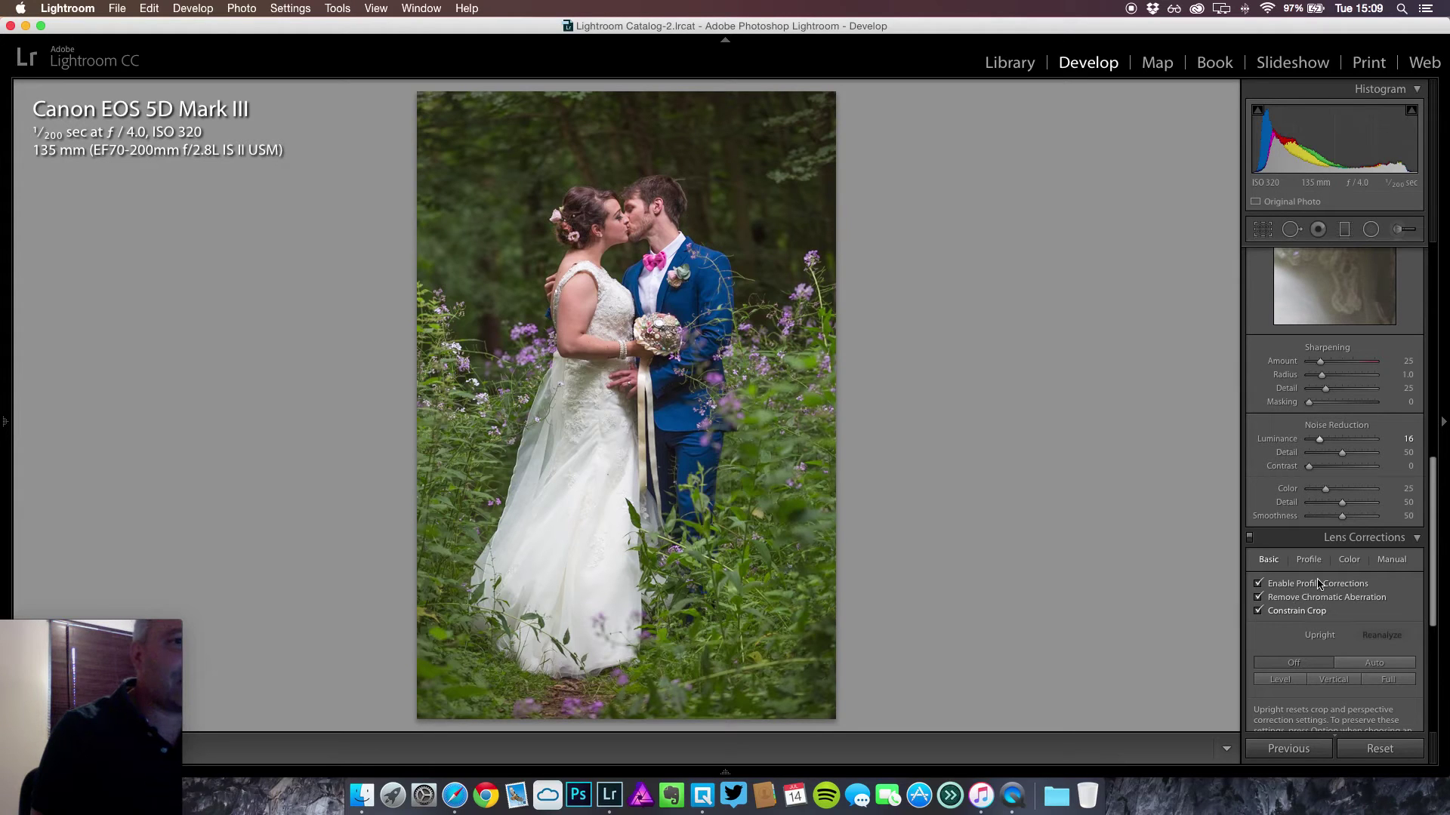
Step: Set the Highlight Priority Post-Crop Vignetting Amount to -12
{"action": "scroll", "coordinate": [1326, 591], "scroll_direction": "down", "scroll_amount": 5}
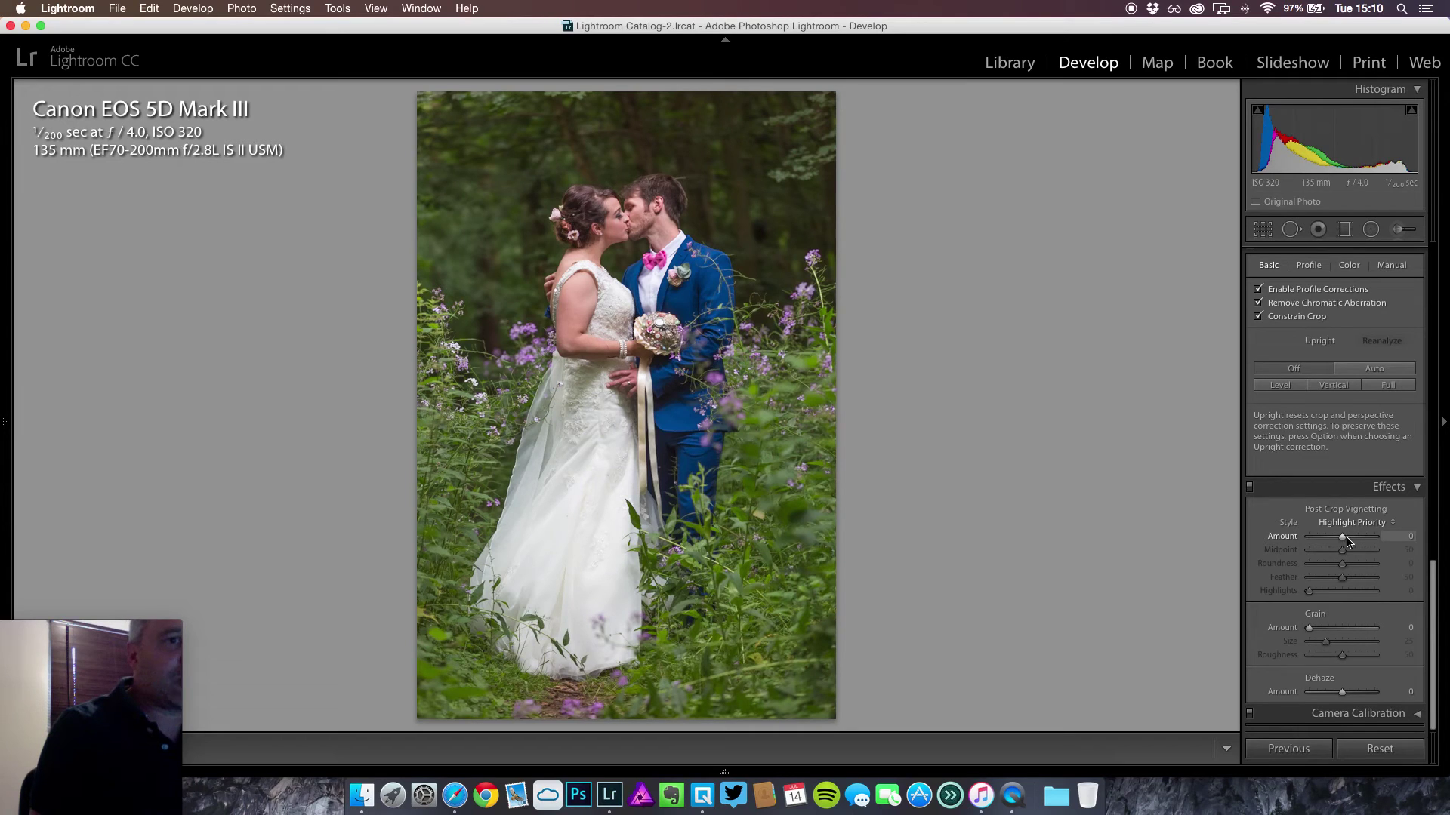
{"action": "left_click", "coordinate": [1342, 538]}
{"action": "left_click_drag", "start_coordinate": [1343, 537], "coordinate": [1339, 539]}
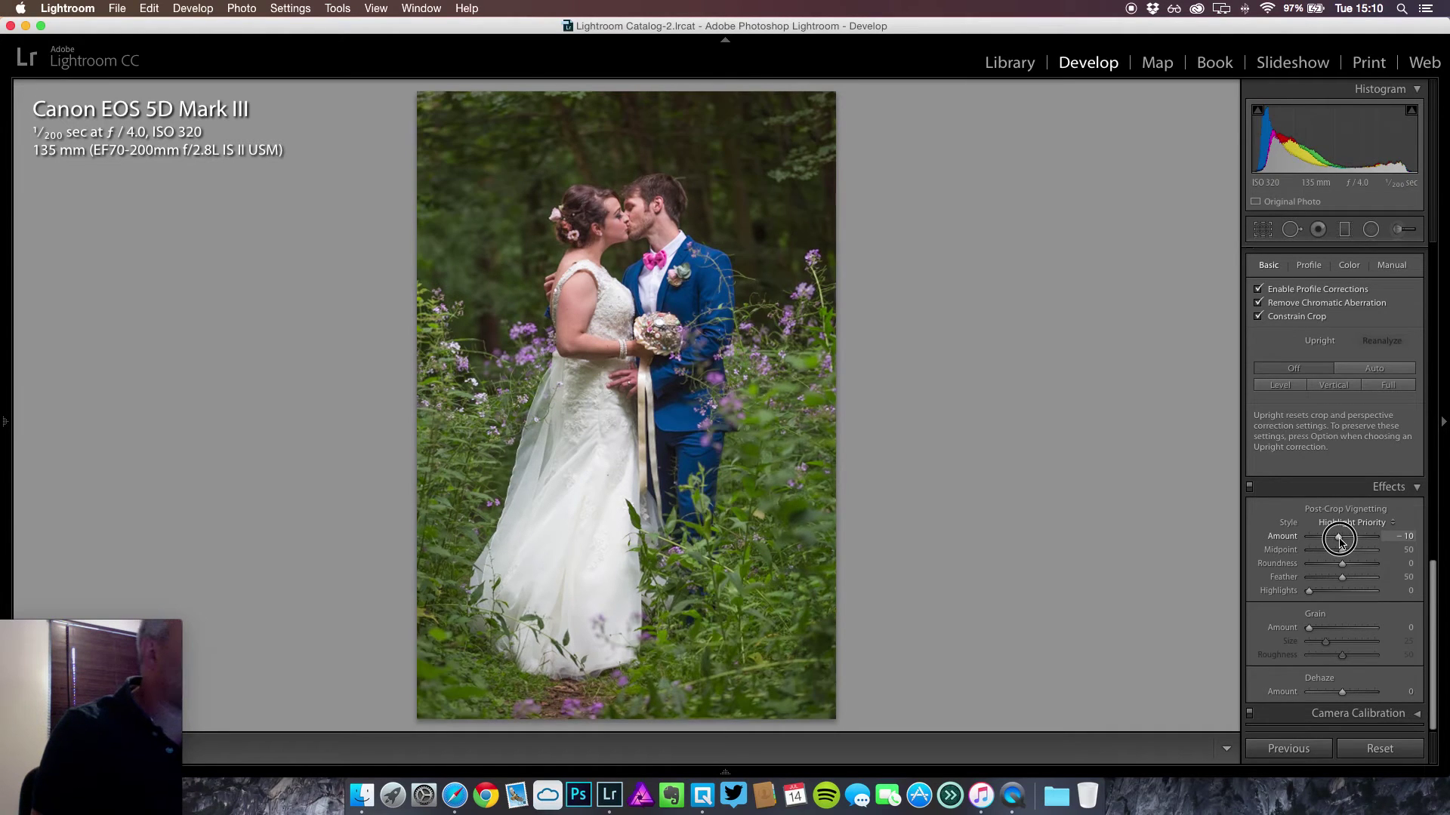
{"action": "left_click_drag", "start_coordinate": [1340, 542], "coordinate": [1339, 542]}
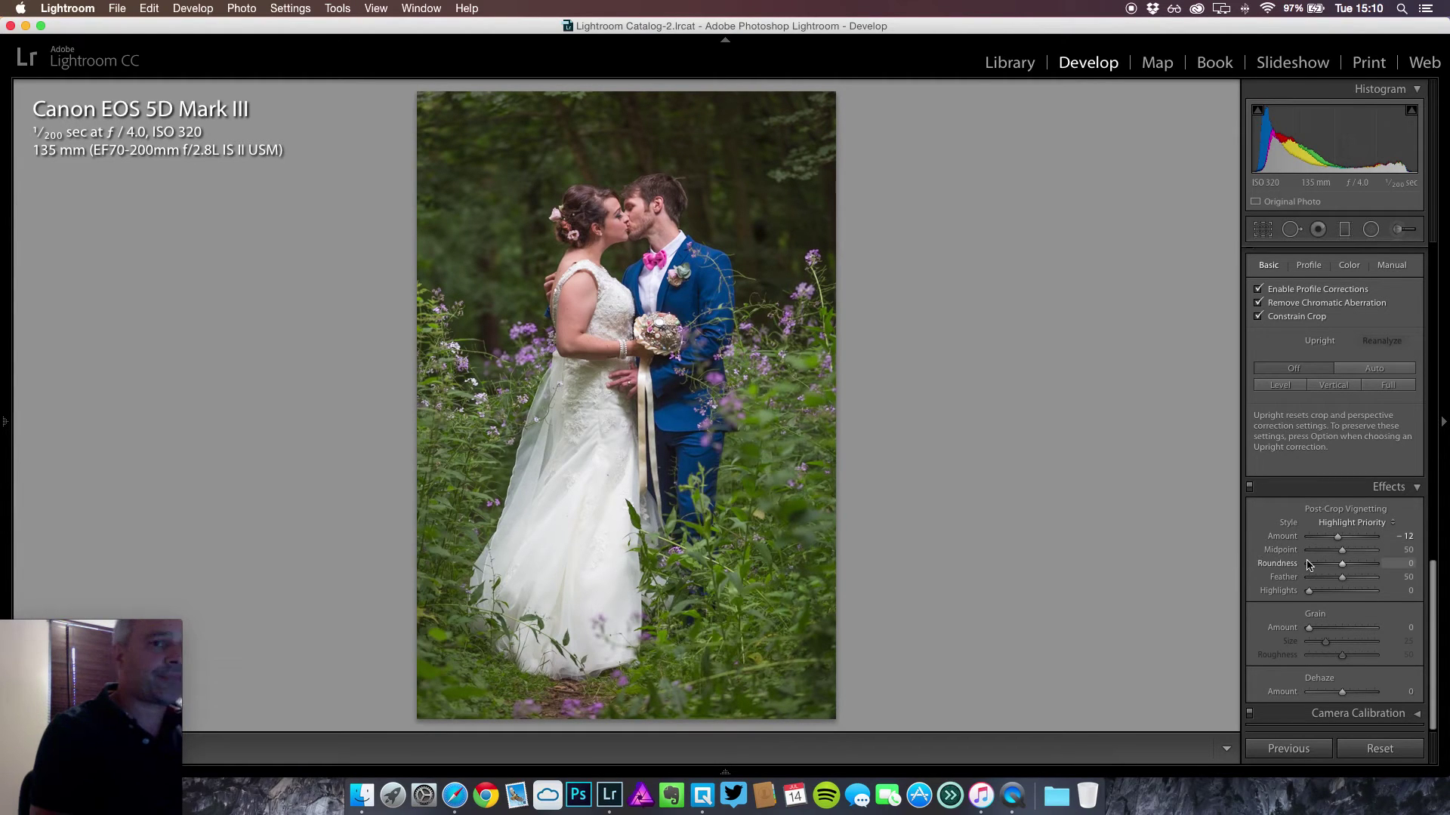
{"action": "scroll", "coordinate": [1308, 565], "scroll_direction": "up", "scroll_amount": 2}
{"action": "scroll", "coordinate": [1309, 564], "scroll_direction": "up", "scroll_amount": 10}
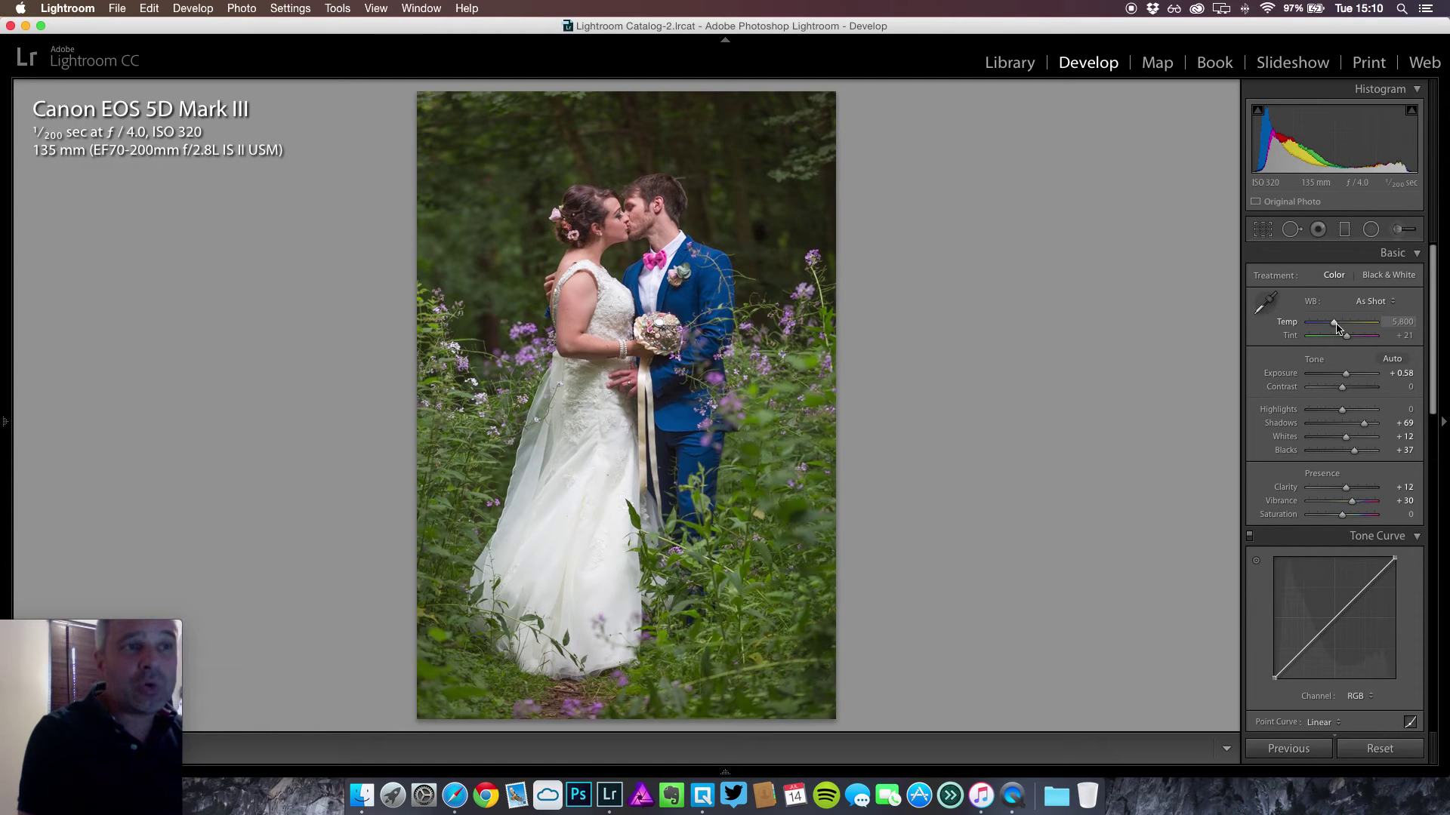
Step: Raise the white balance Temp to 6,466, fine-tuning it with the arrow keys
{"action": "left_click_drag", "start_coordinate": [1336, 326], "coordinate": [1338, 326]}
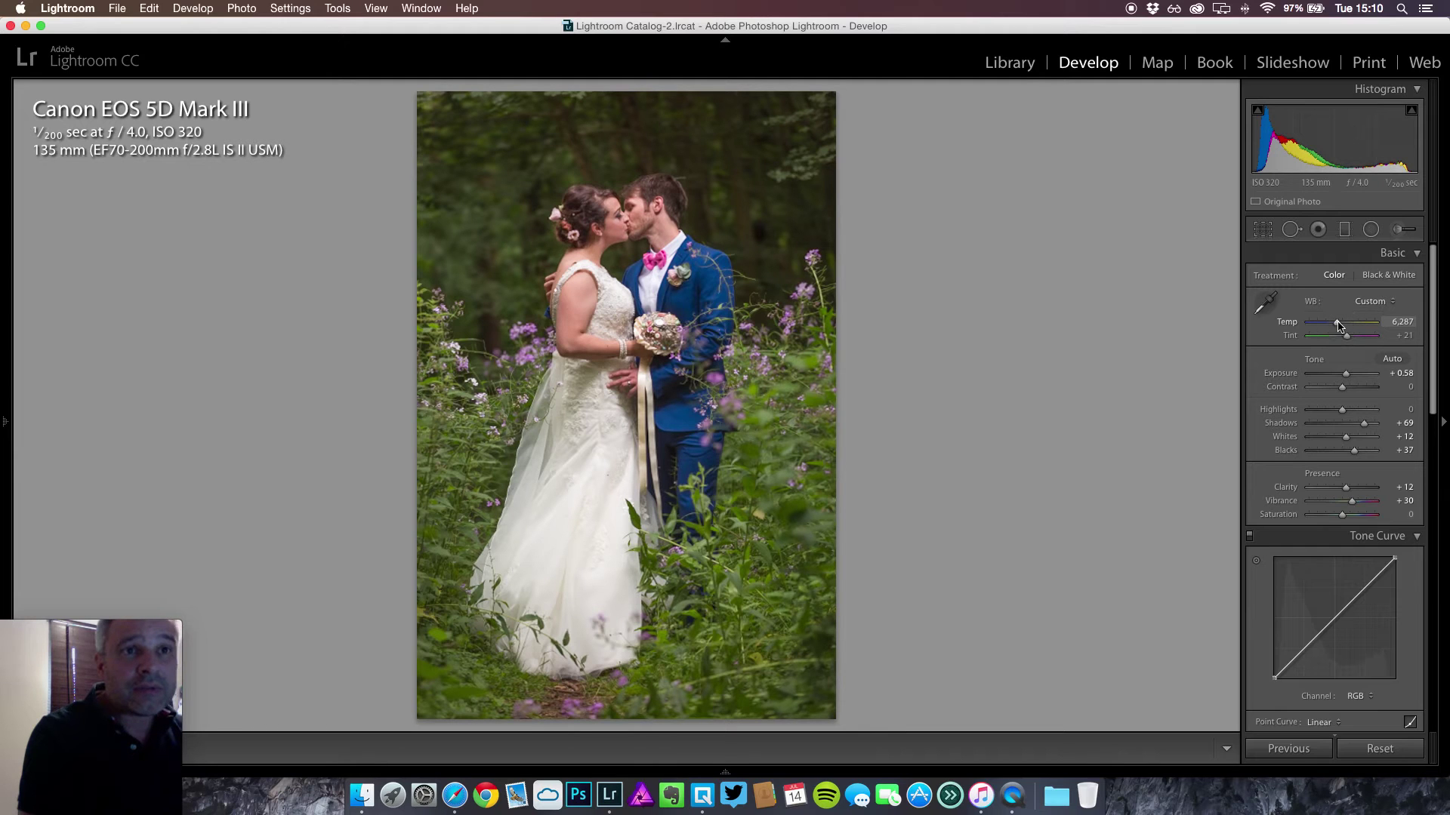
{"action": "left_click_drag", "start_coordinate": [1338, 326], "coordinate": [1339, 326]}
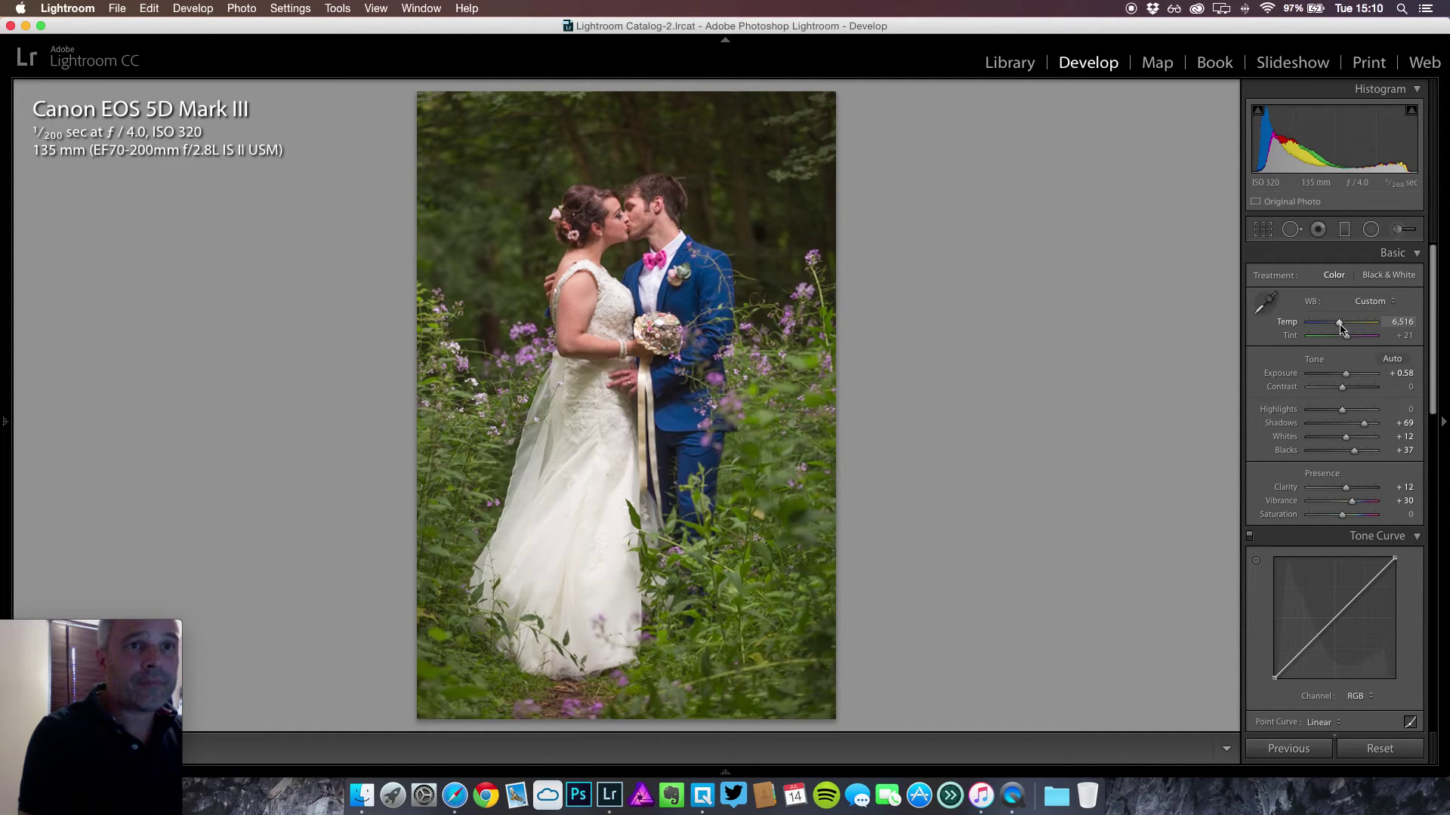
{"action": "key", "text": "Down"}
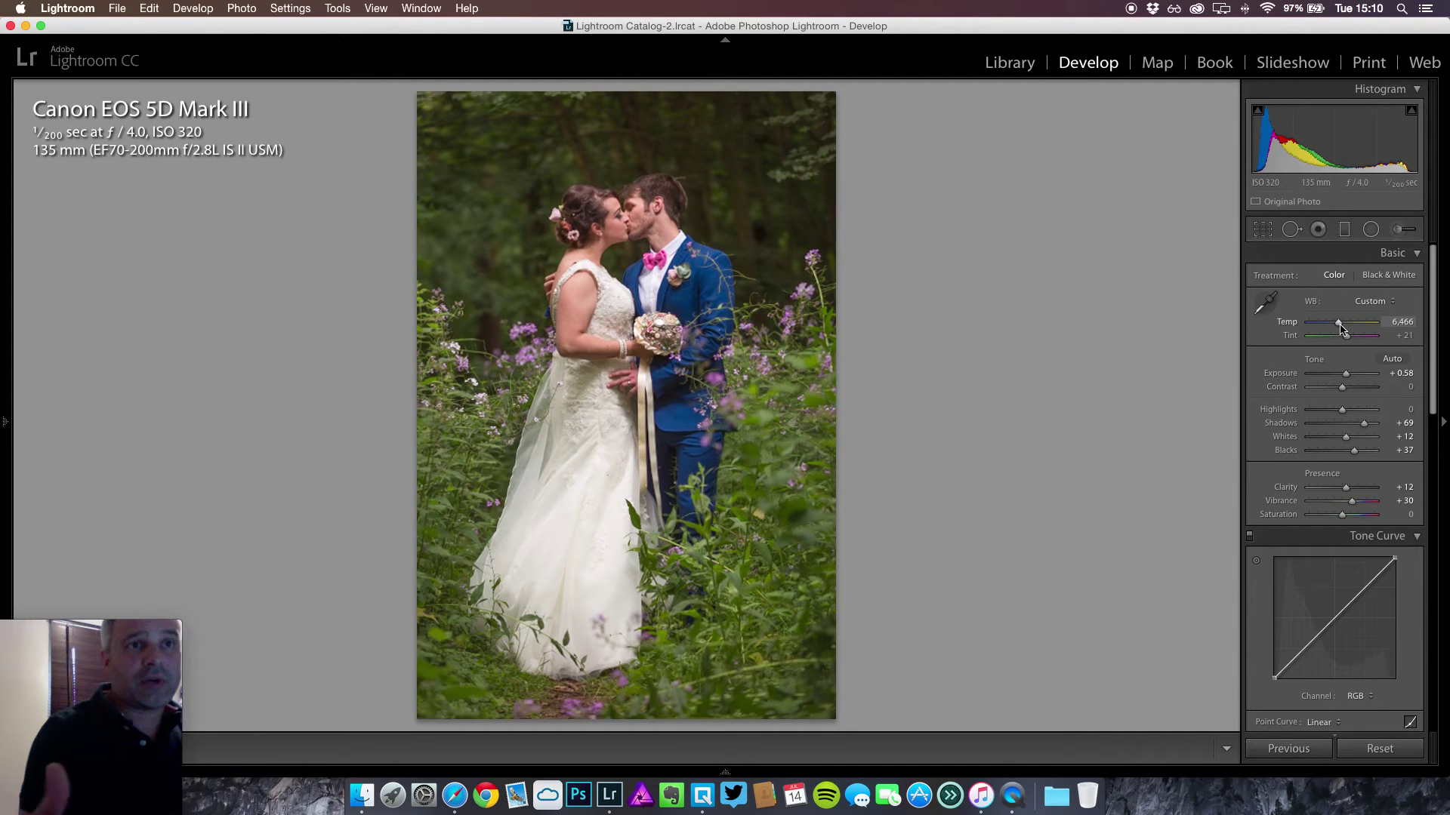
{"action": "key", "text": "Down"}
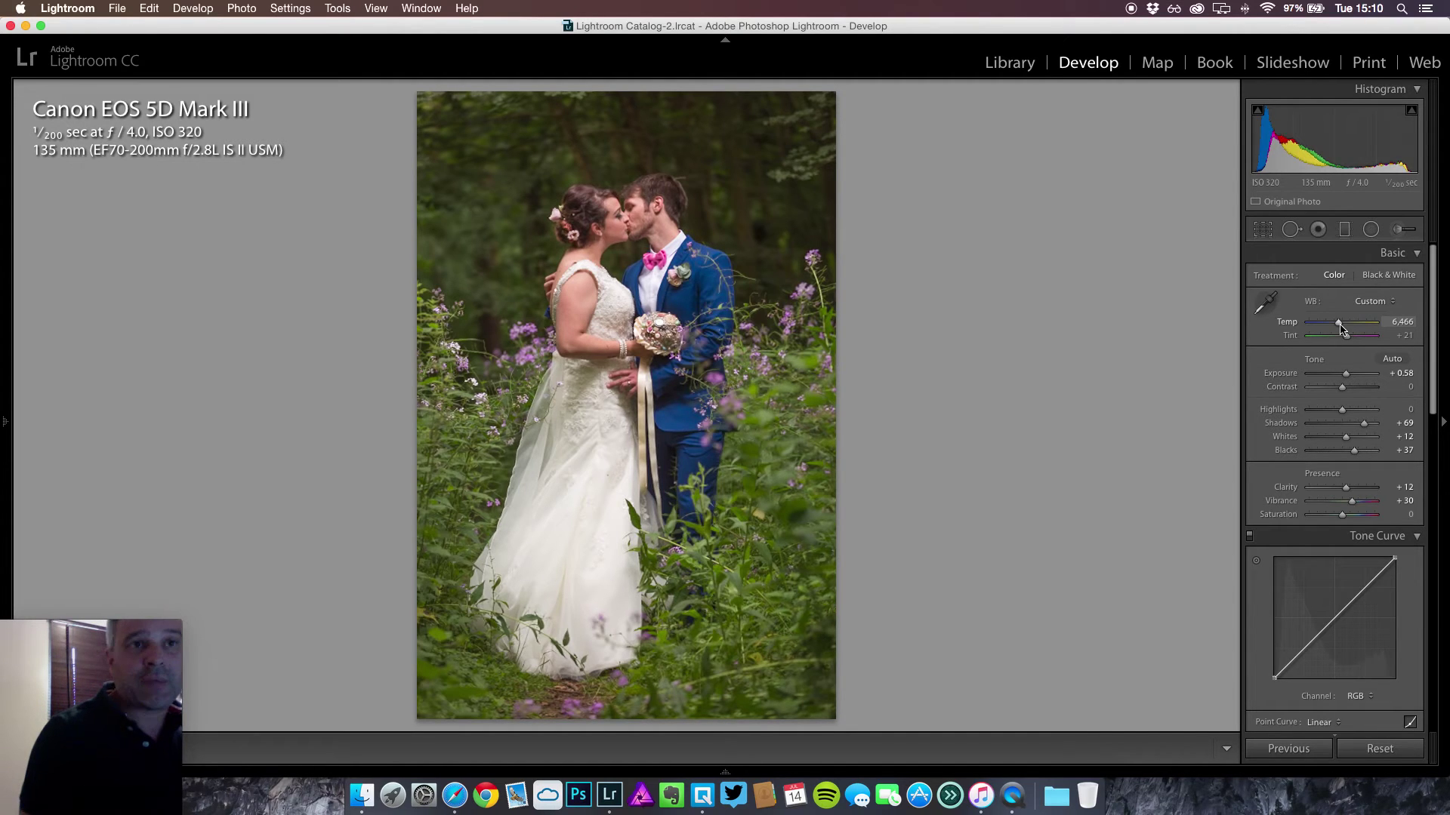
{"action": "key", "text": "Up"}
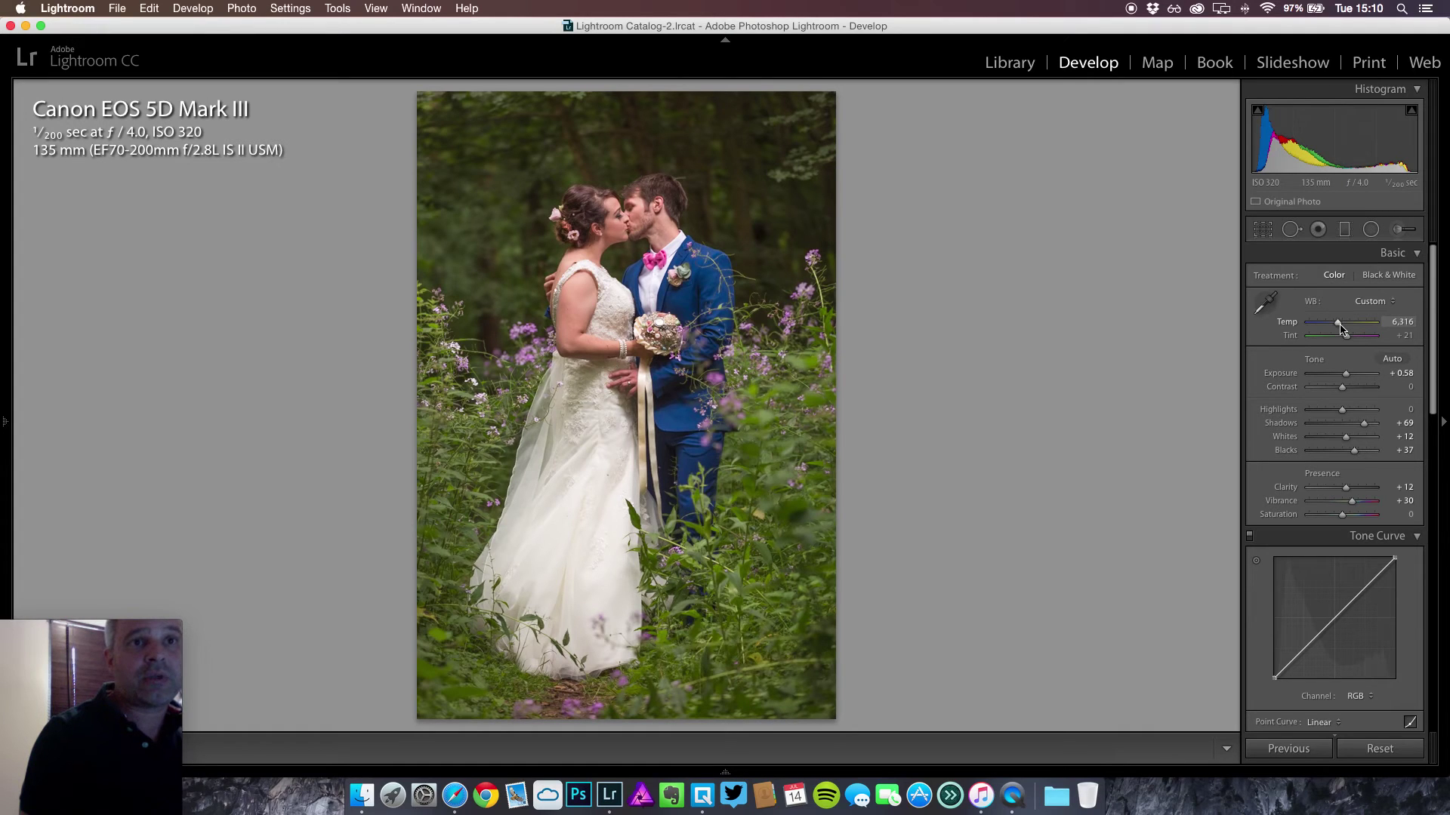
{"action": "key", "text": "Up"}
{"action": "key", "text": "Up"}
{"action": "key", "text": "Up"}
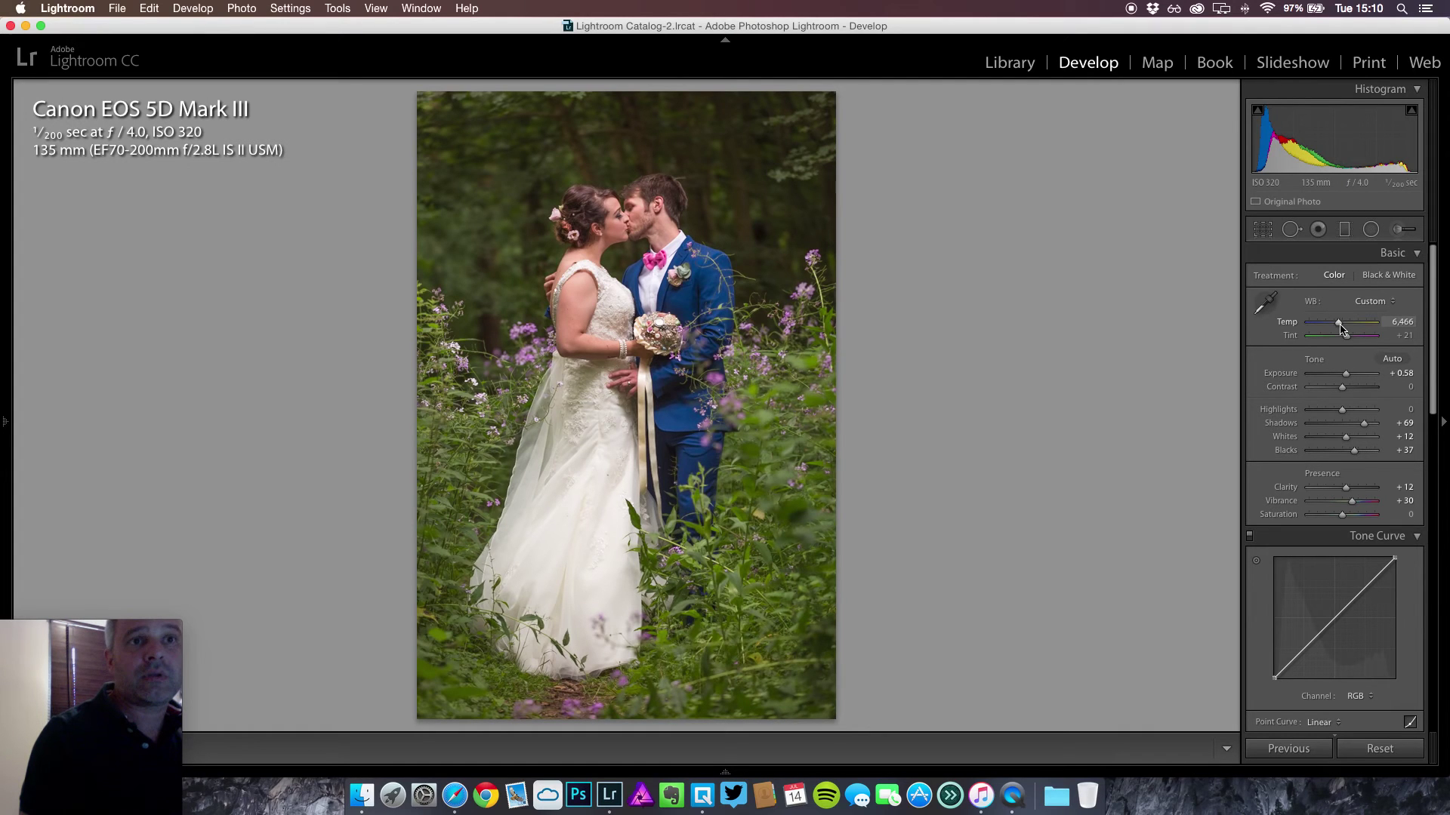
Step: Zoom in and heal the dark speck on the dress with Spot Removal, then zoom out
{"action": "left_click", "coordinate": [611, 478]}
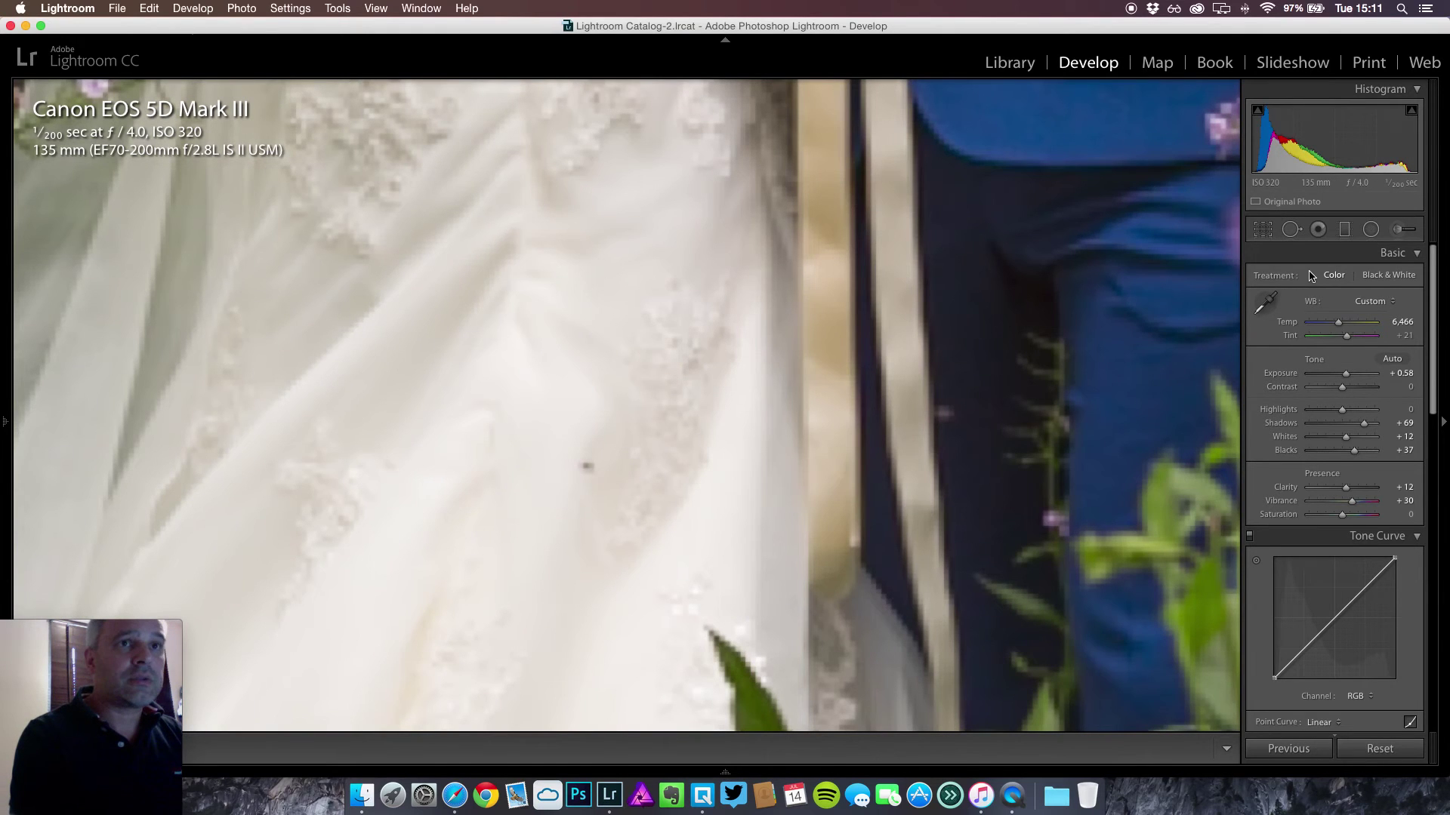
{"action": "left_click", "coordinate": [1291, 231]}
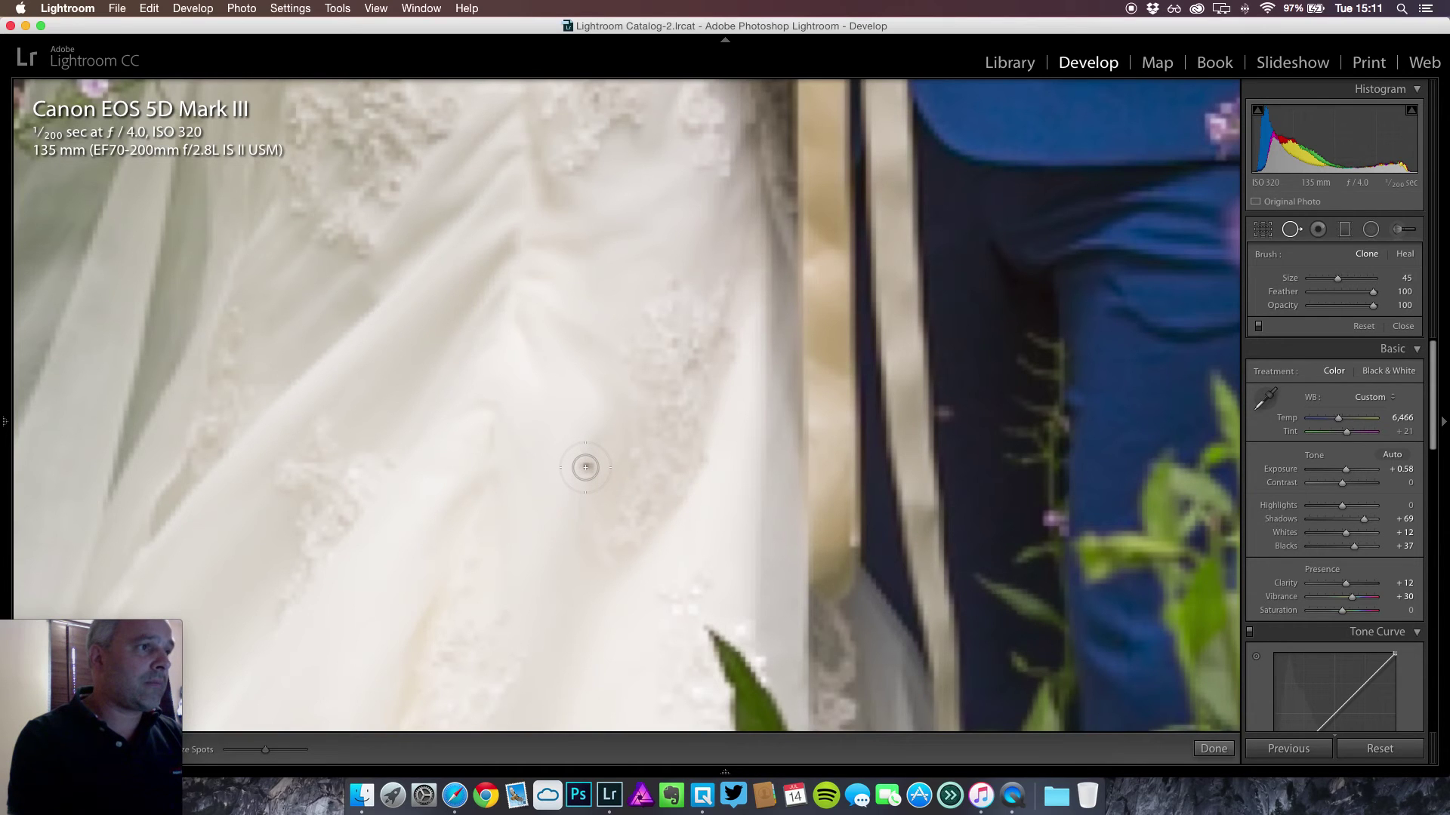
{"action": "left_click", "coordinate": [585, 467]}
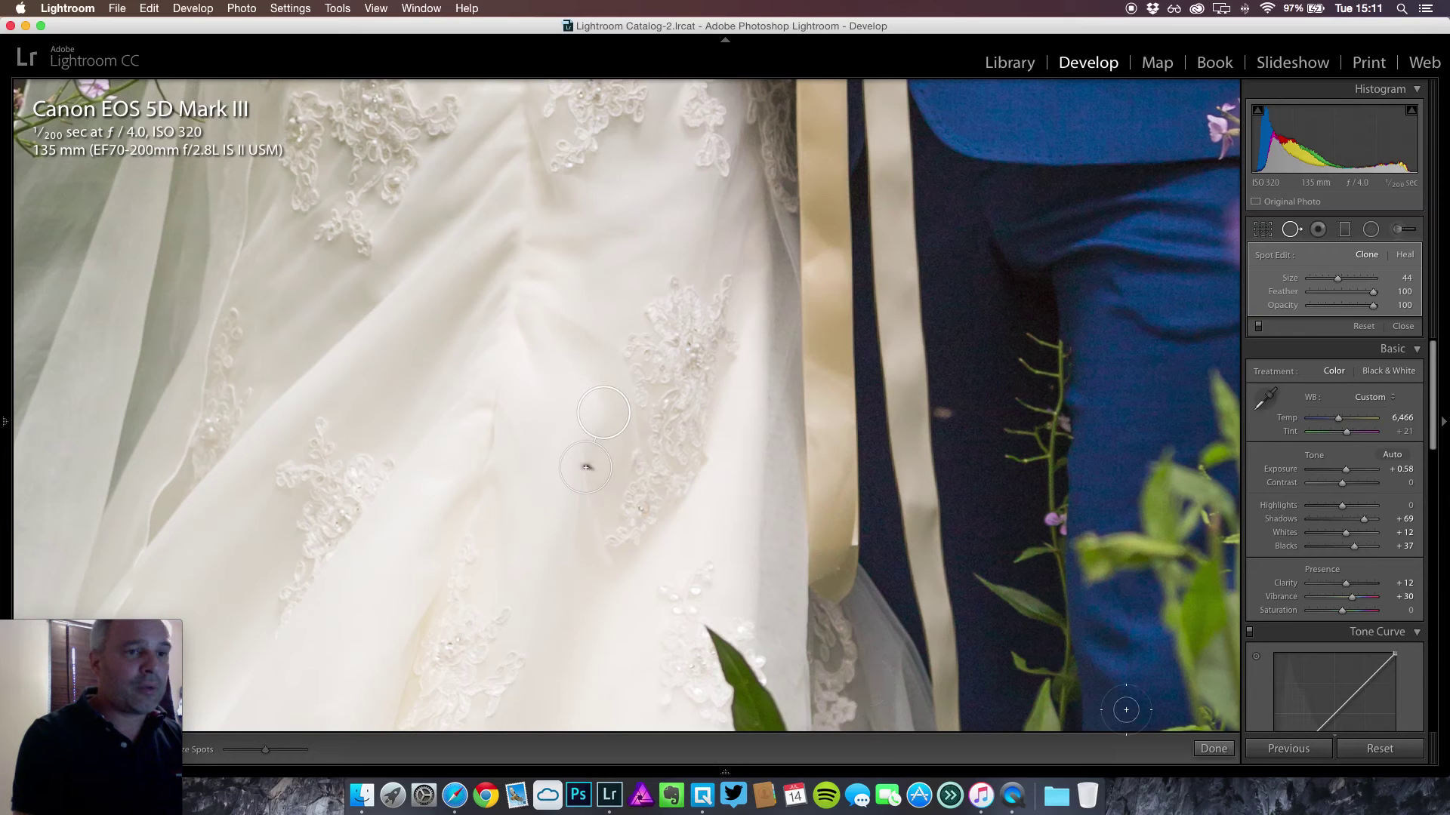
{"action": "left_click", "coordinate": [1212, 749]}
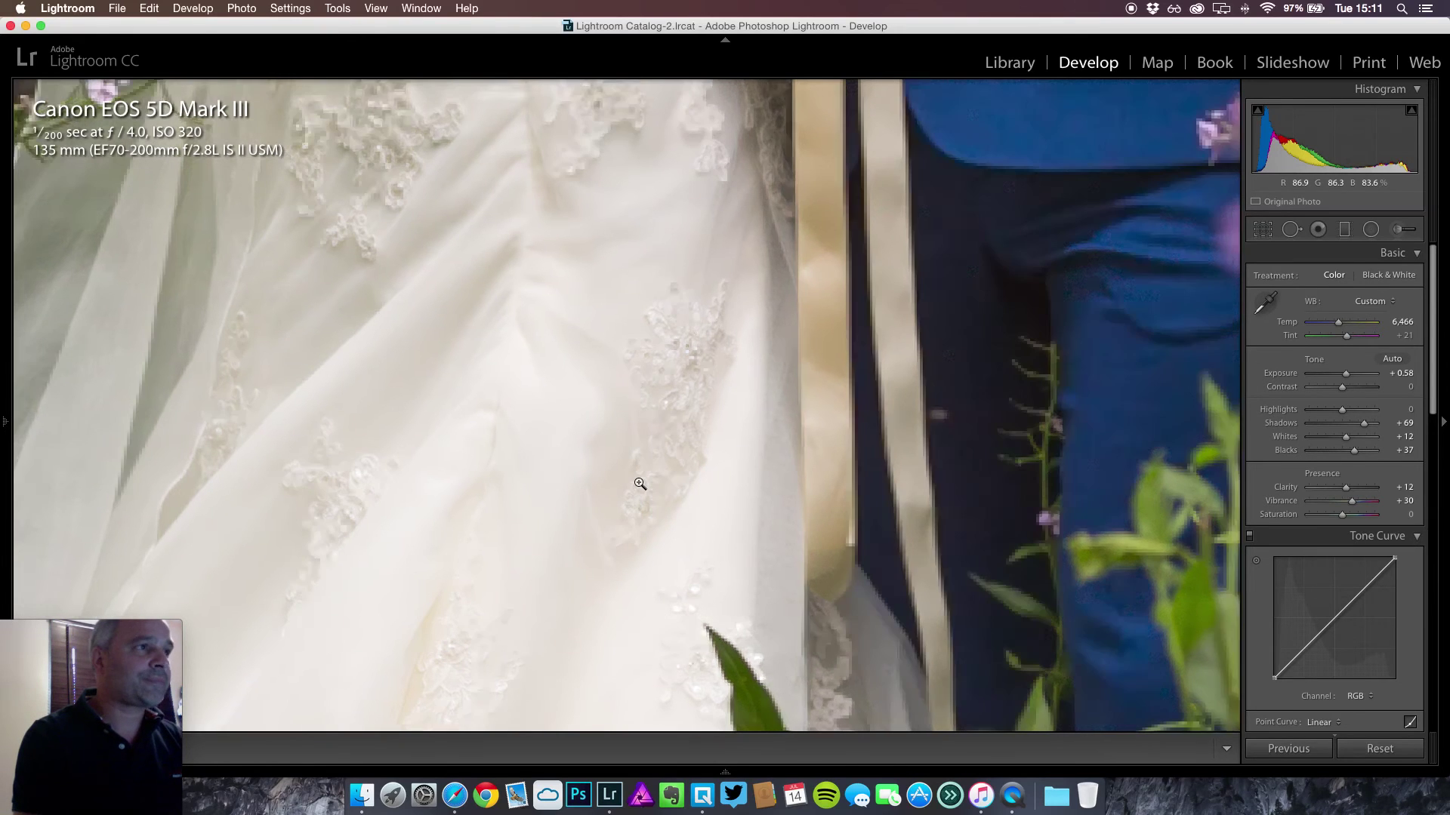
{"action": "left_click", "coordinate": [639, 483]}
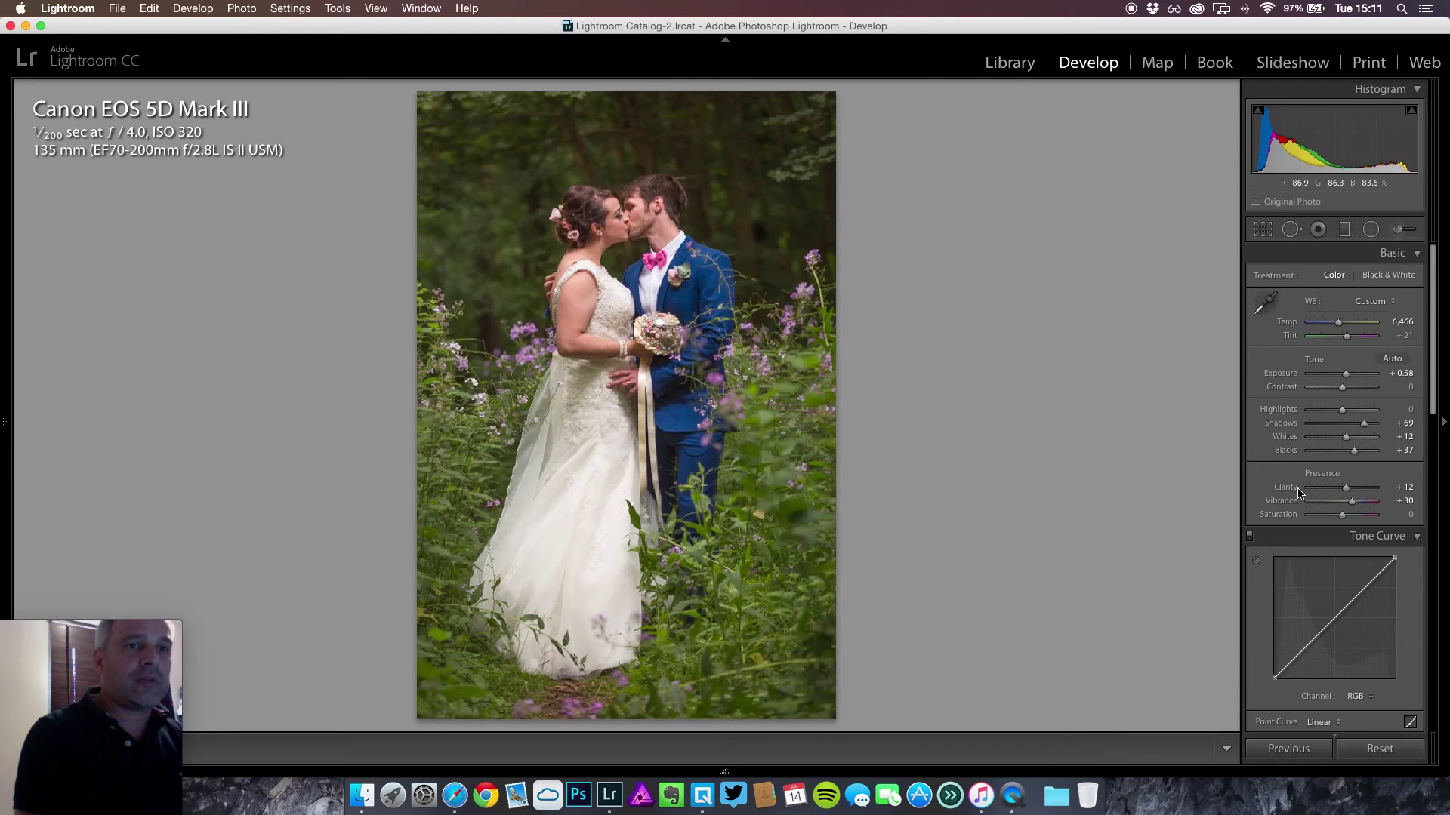
Step: Lift the RGB tone curve's black point and add a shadow point at 19.2 / 20.8
{"action": "scroll", "coordinate": [1298, 493], "scroll_direction": "down", "scroll_amount": 6}
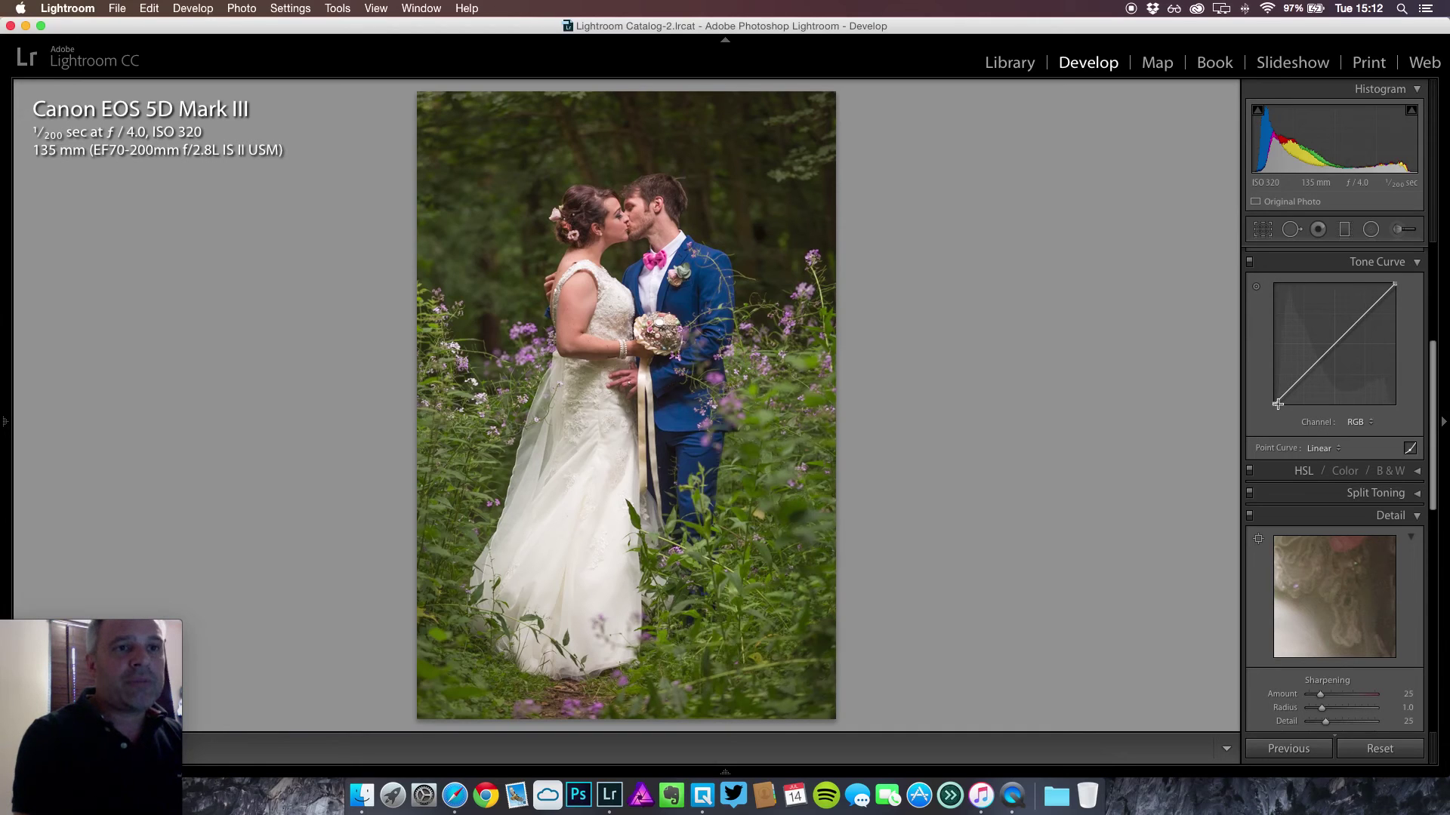
{"action": "left_click_drag", "start_coordinate": [1275, 405], "coordinate": [1275, 395]}
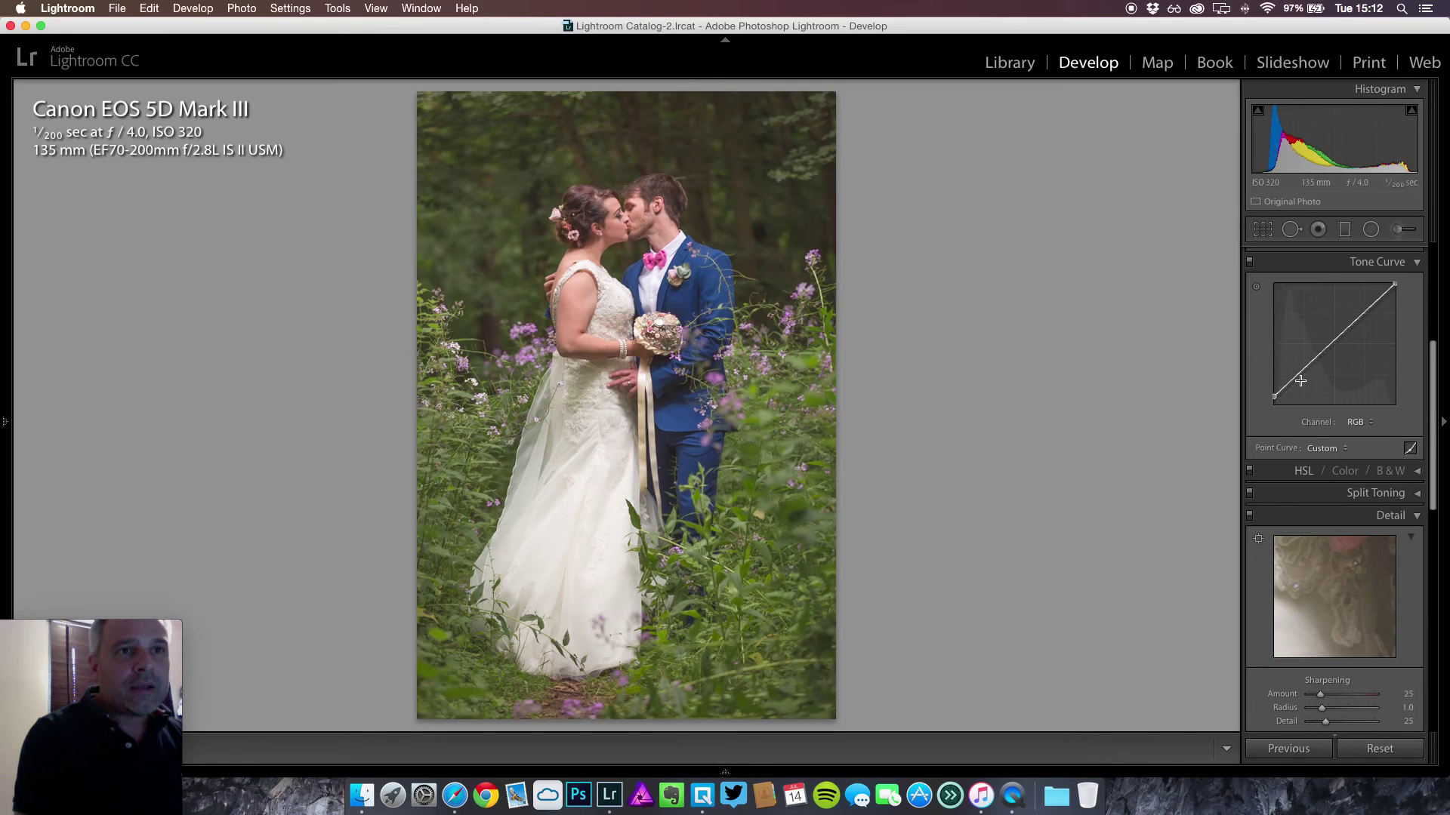
{"action": "left_click_drag", "start_coordinate": [1294, 378], "coordinate": [1297, 380]}
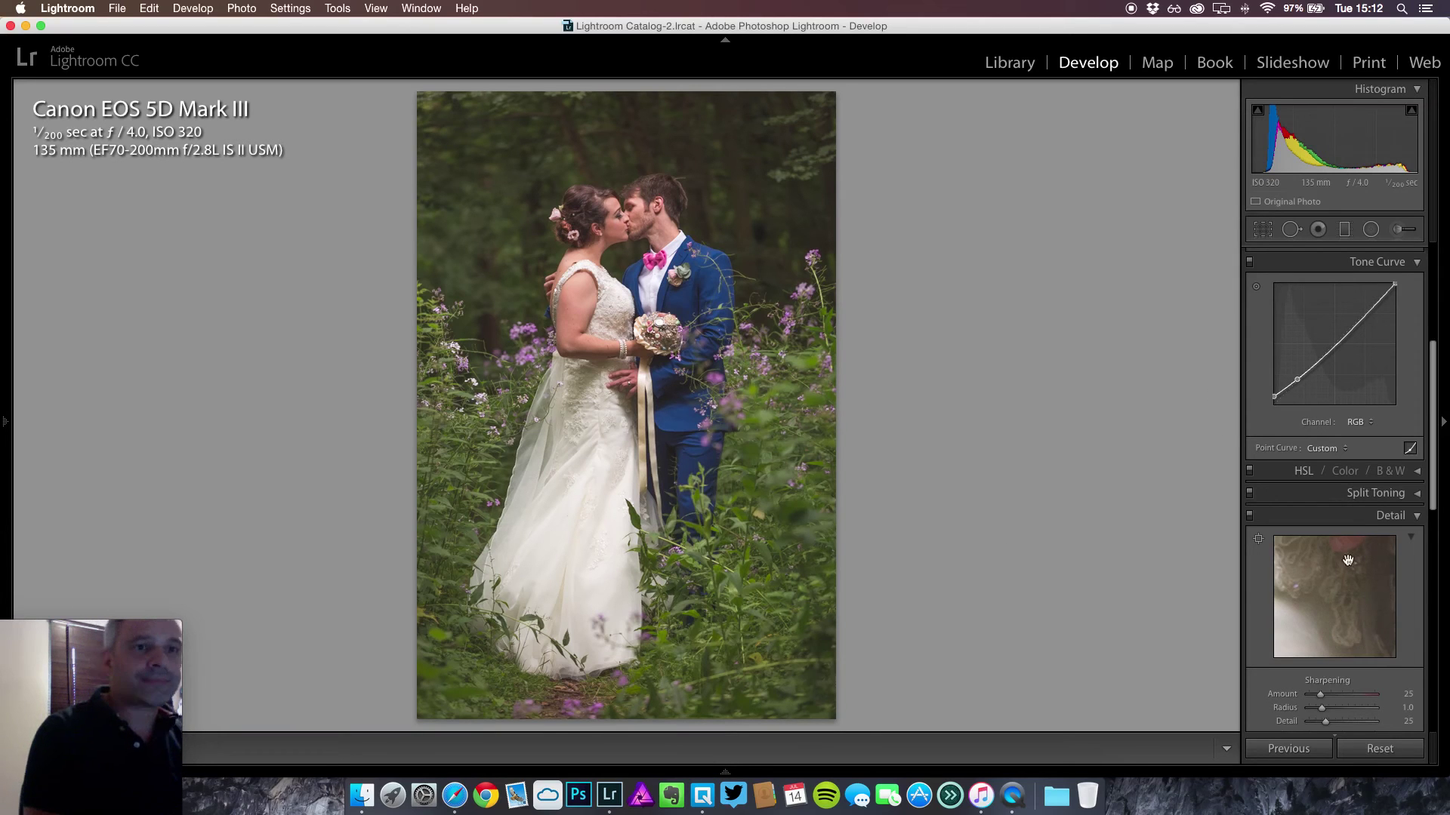
{"action": "scroll", "coordinate": [1268, 545], "scroll_direction": "down", "scroll_amount": 3}
{"action": "scroll", "coordinate": [1268, 545], "scroll_direction": "down", "scroll_amount": 4}
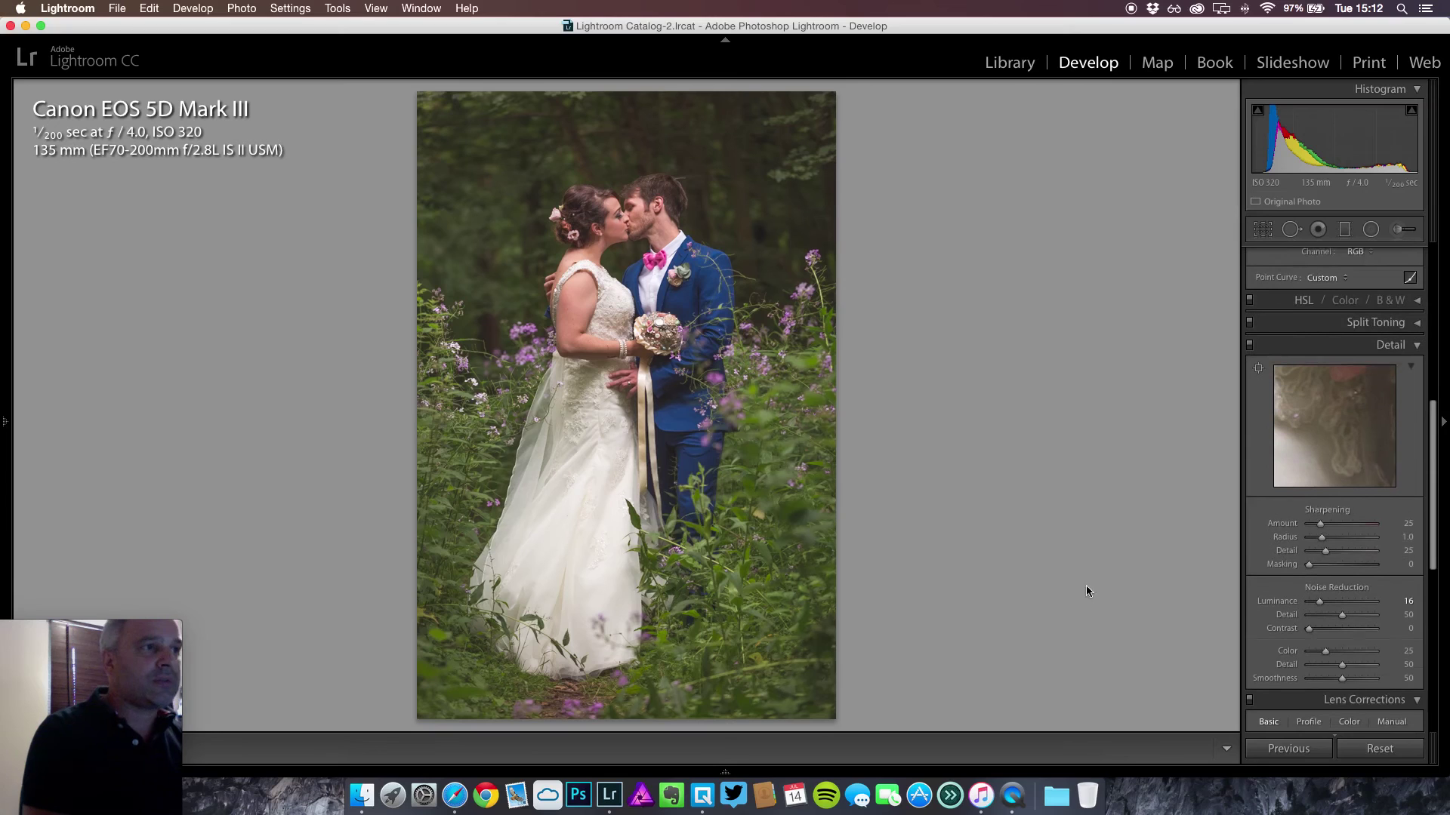
{"action": "scroll", "coordinate": [1302, 504], "scroll_direction": "down", "scroll_amount": 8}
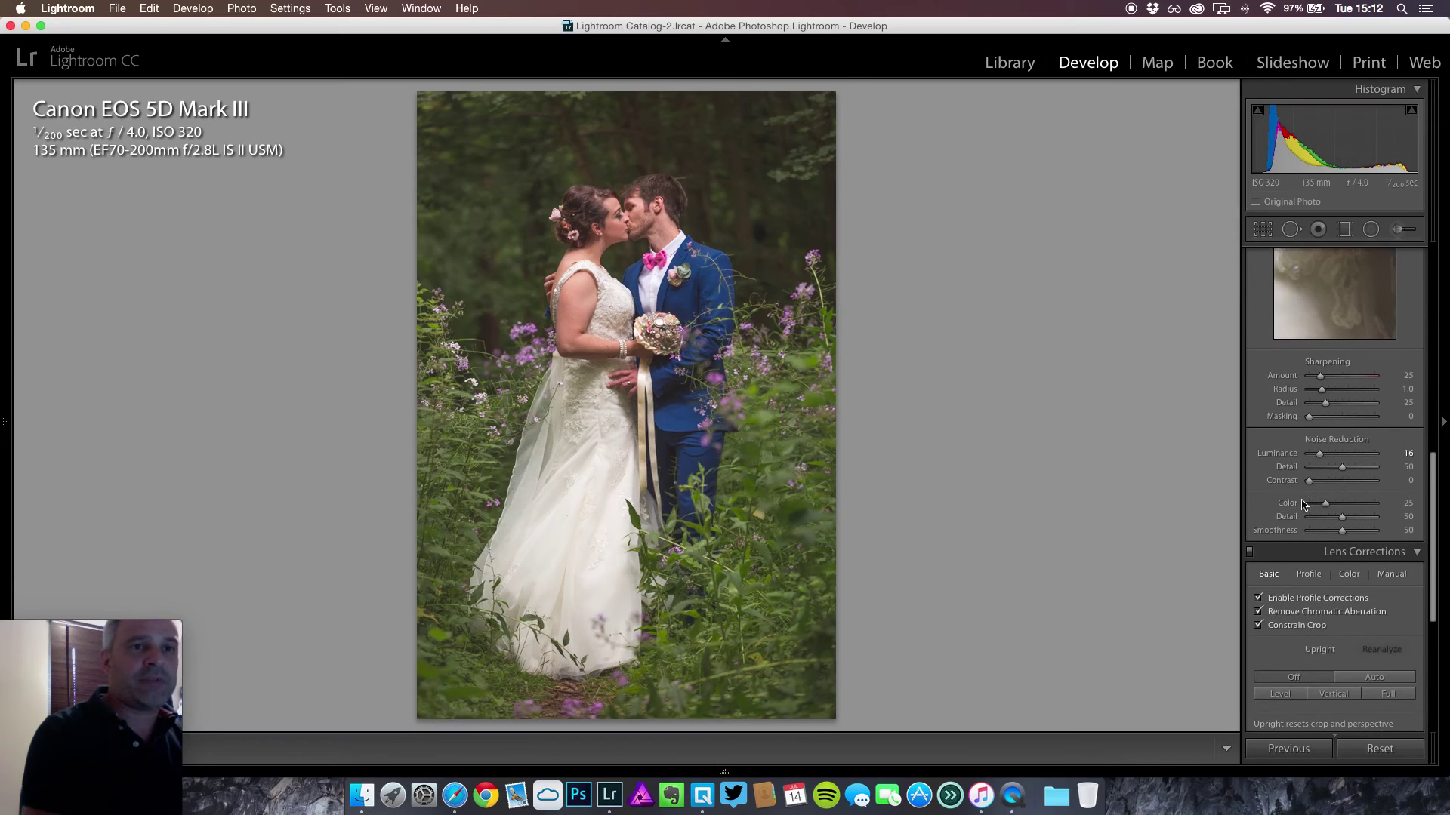
Step: Deepen the post-crop vignette to -21 and add the photo to the Quick Collection
{"action": "scroll", "coordinate": [1302, 505], "scroll_direction": "down", "scroll_amount": 9}
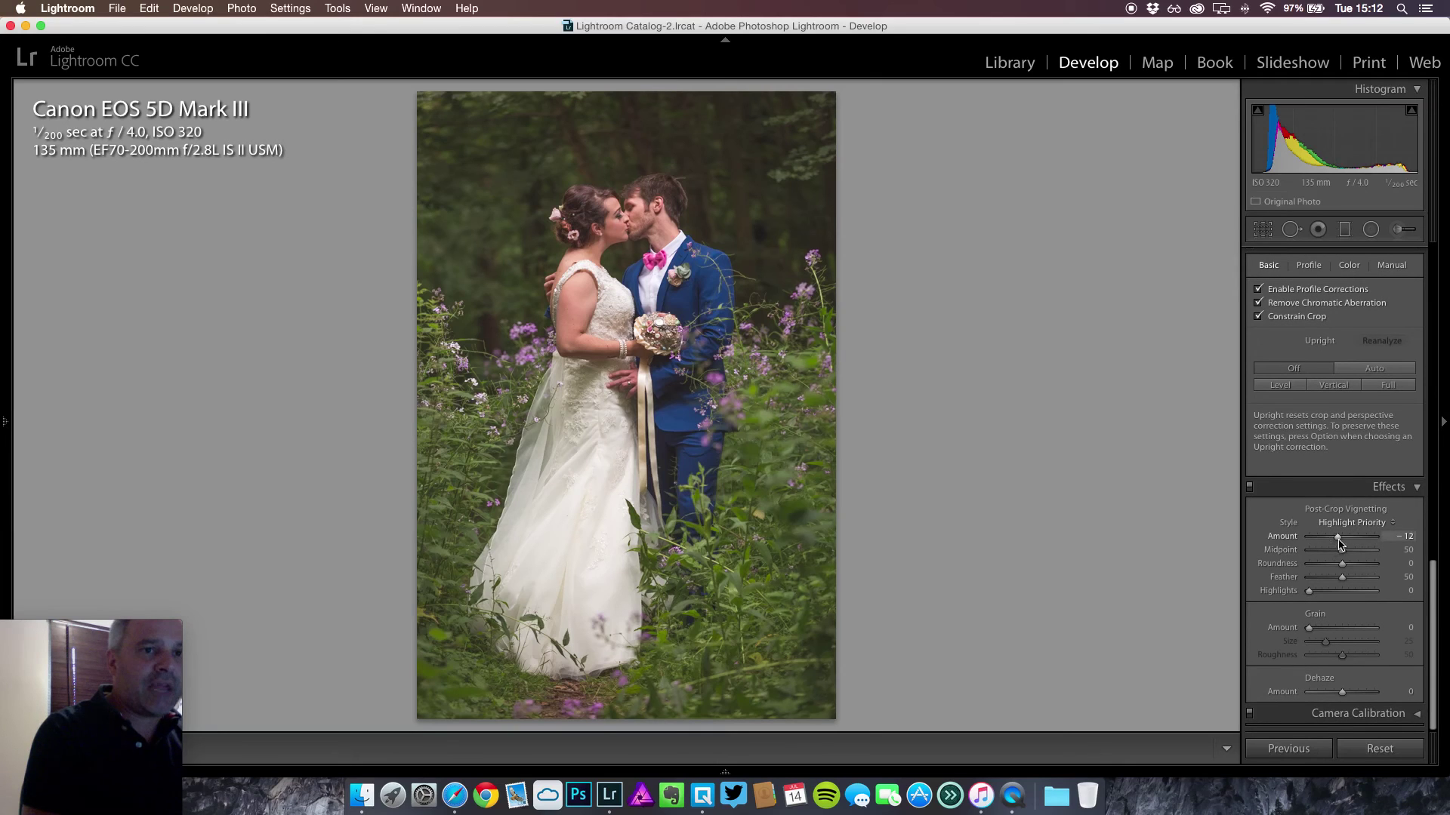
{"action": "left_click_drag", "start_coordinate": [1339, 542], "coordinate": [1336, 544]}
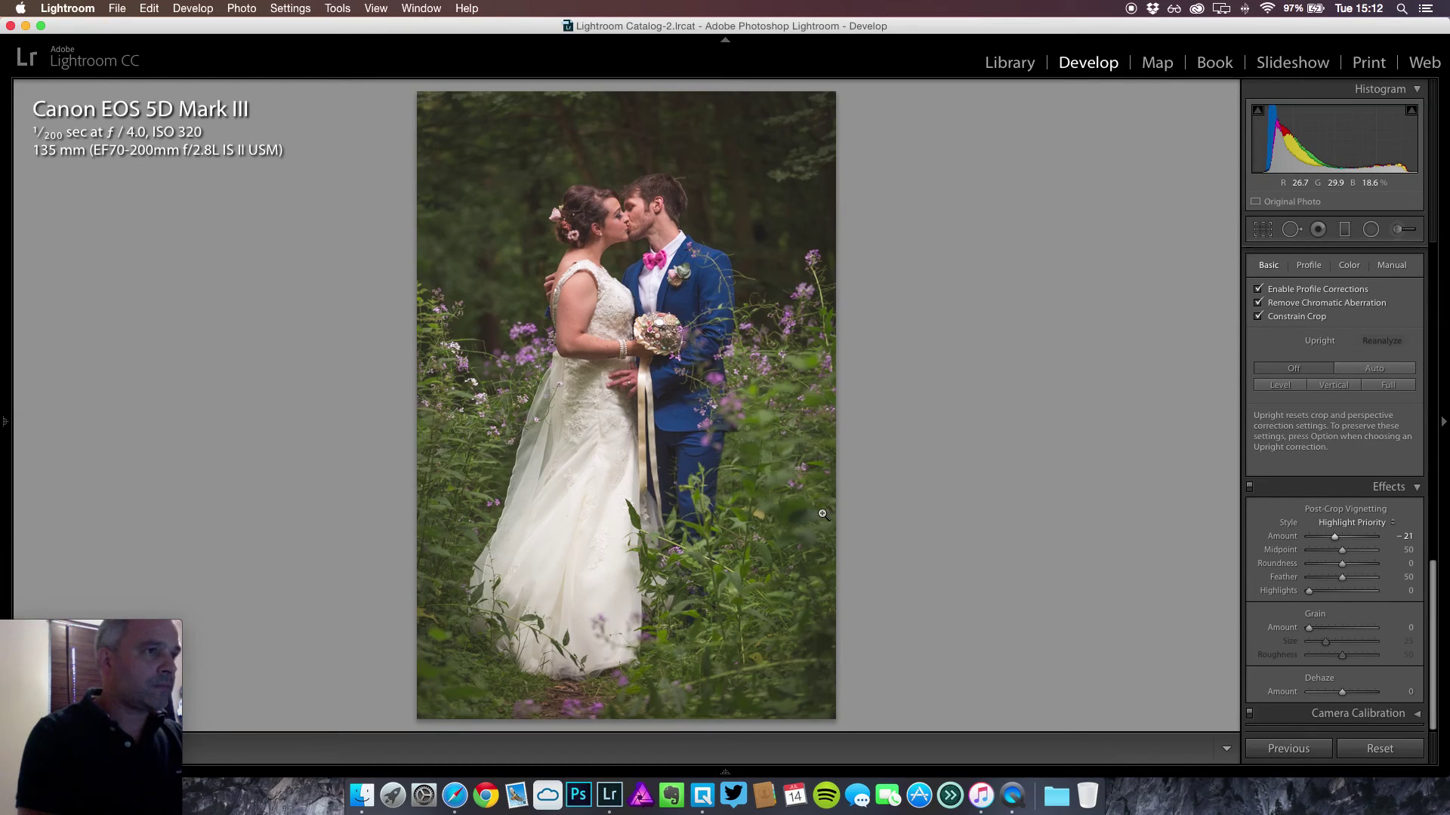
{"action": "key", "text": "b"}
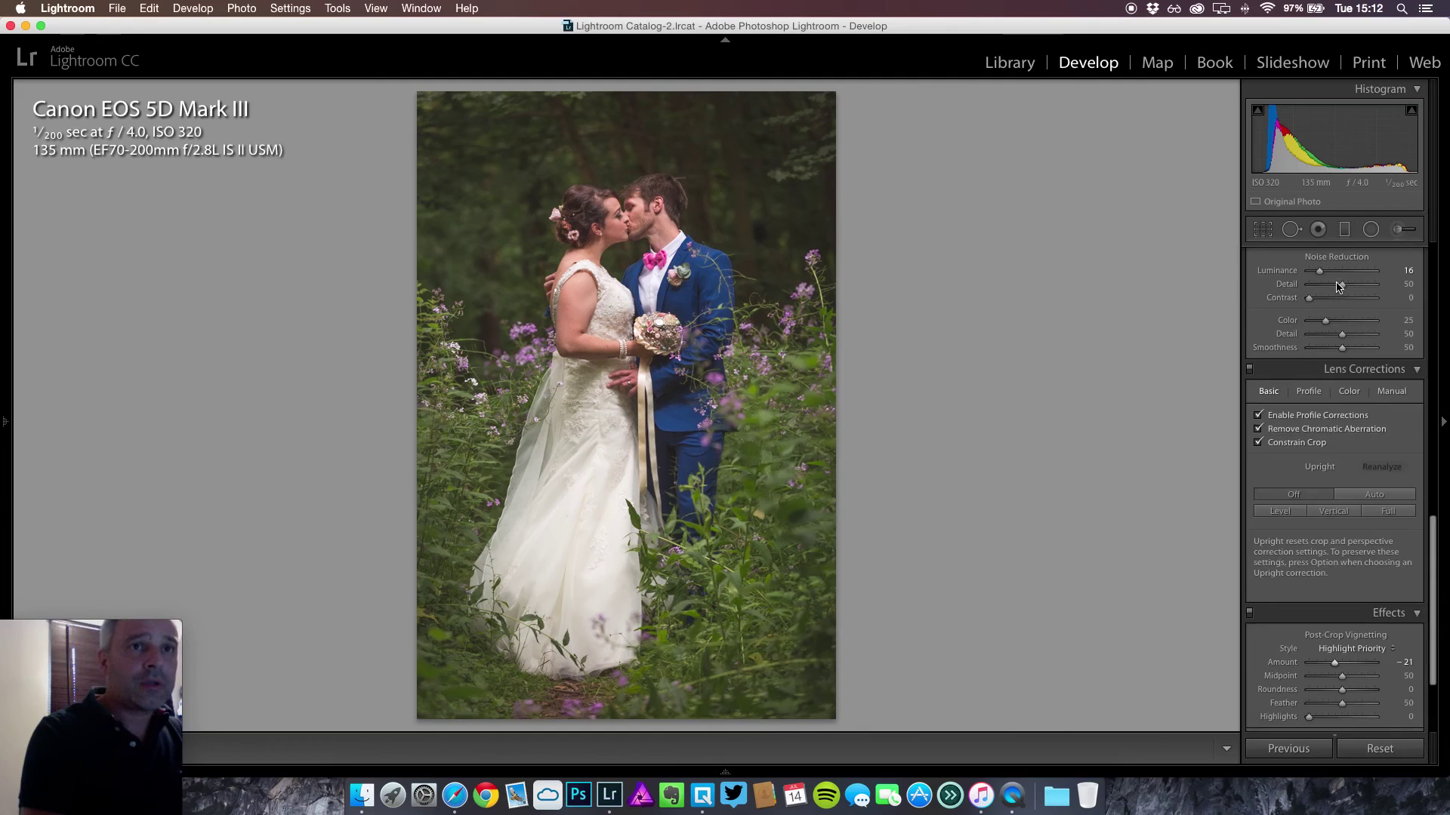
{"action": "scroll", "coordinate": [1337, 287], "scroll_direction": "up", "scroll_amount": 3}
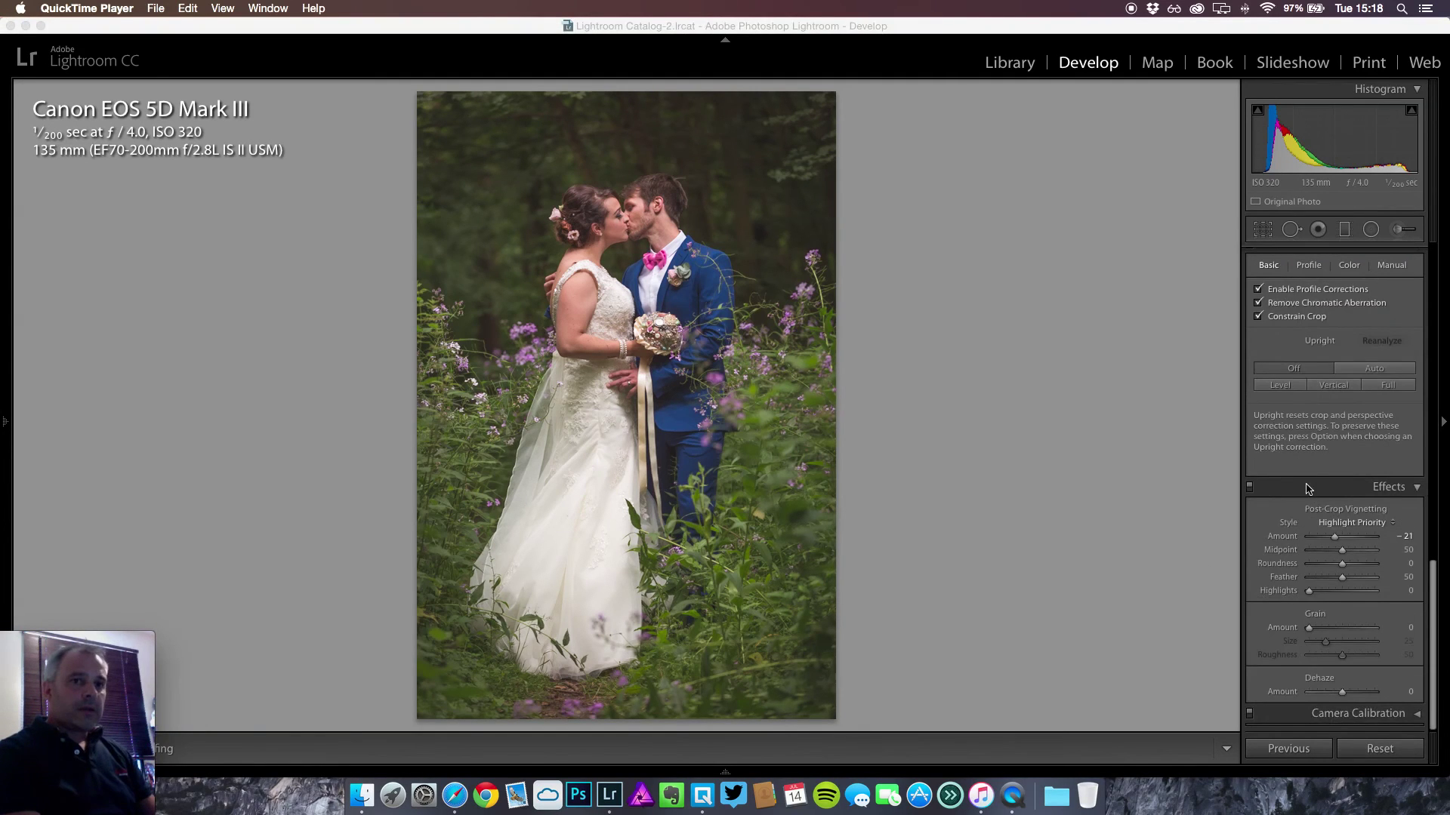
{"action": "scroll", "coordinate": [1308, 489], "scroll_direction": "up", "scroll_amount": 5}
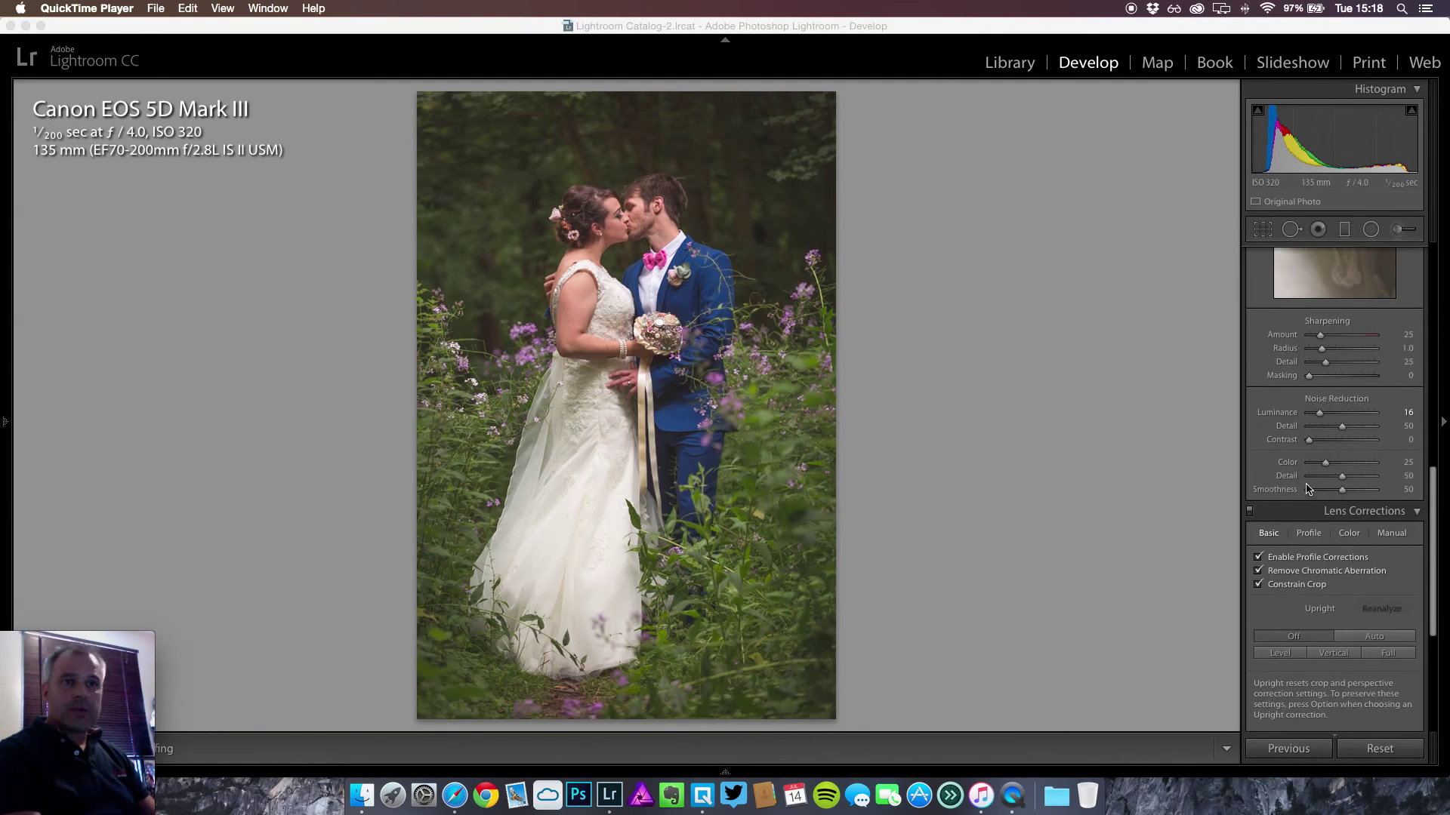
{"action": "scroll", "coordinate": [1308, 488], "scroll_direction": "up", "scroll_amount": 10}
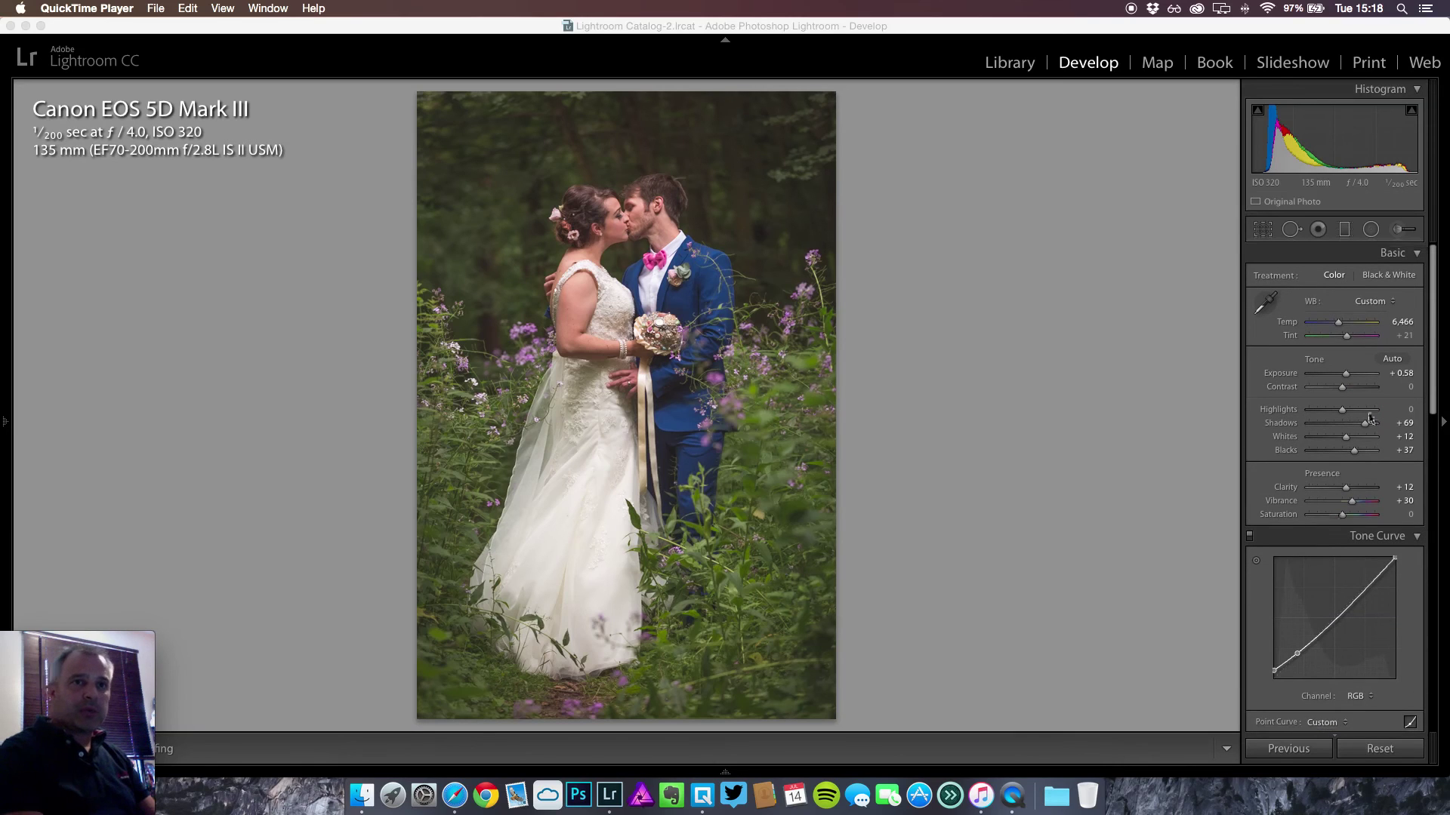
{"action": "left_click", "coordinate": [1394, 281]}
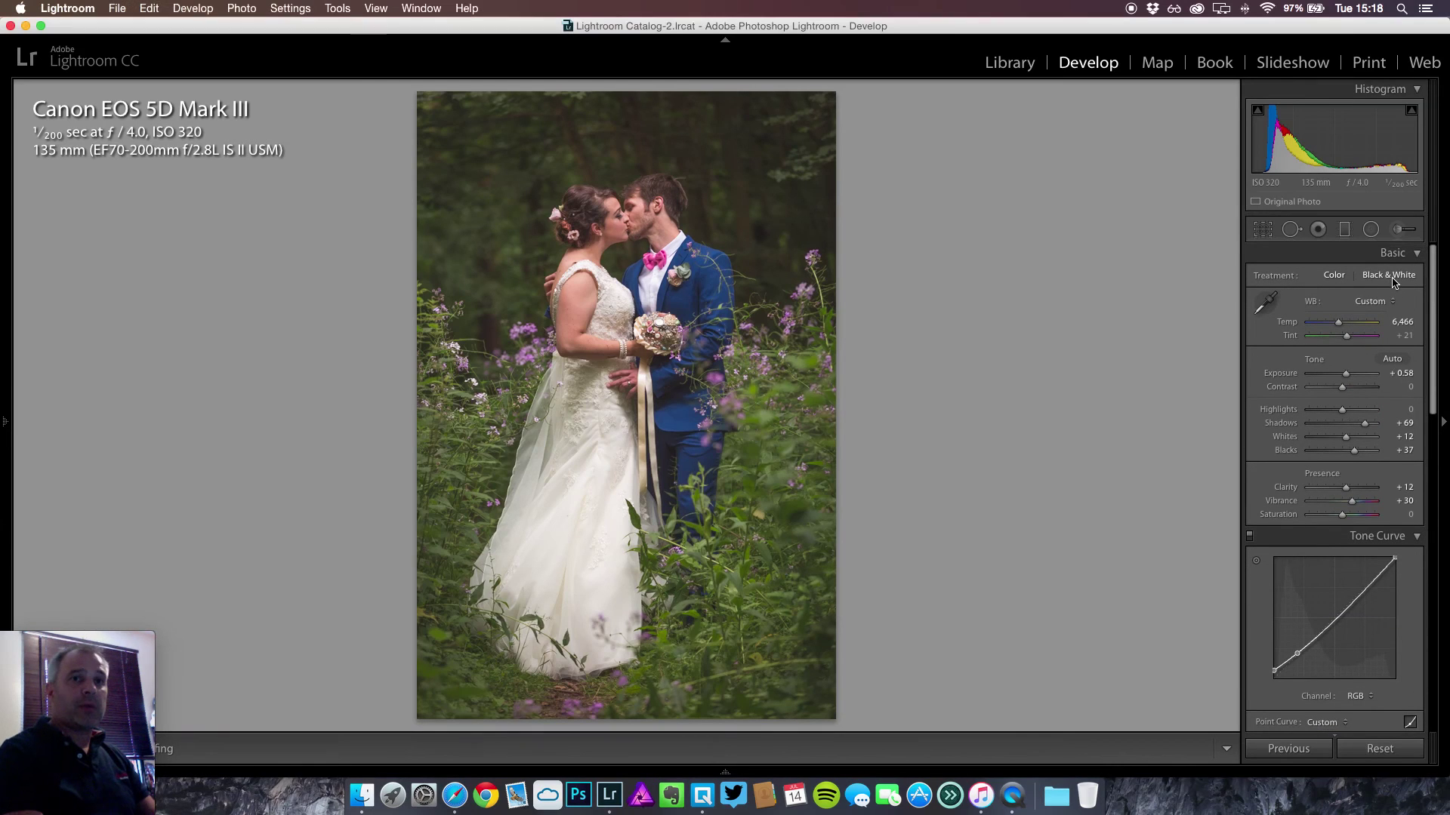
{"action": "left_click", "coordinate": [1394, 280]}
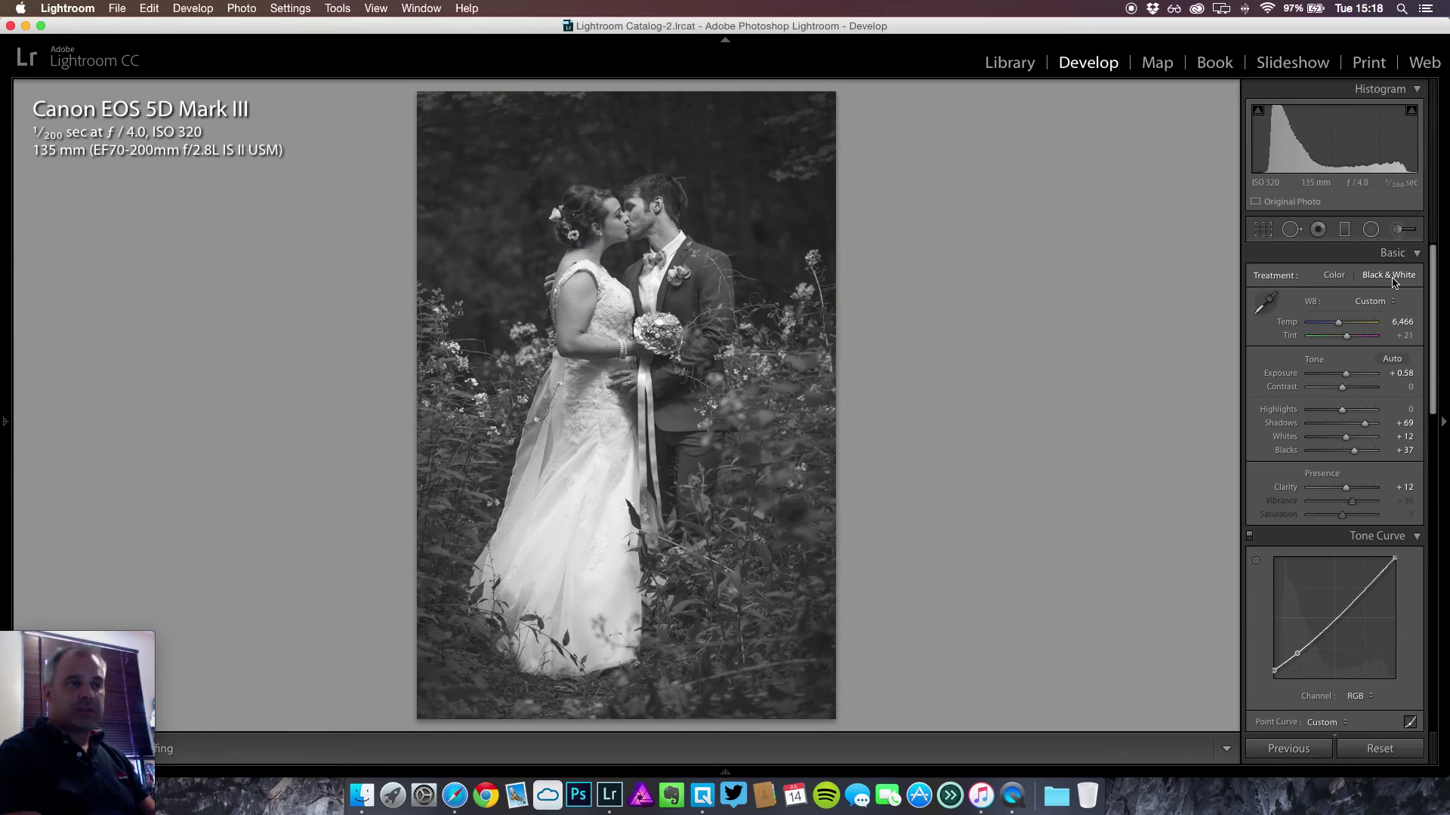
{"action": "left_click", "coordinate": [1334, 276]}
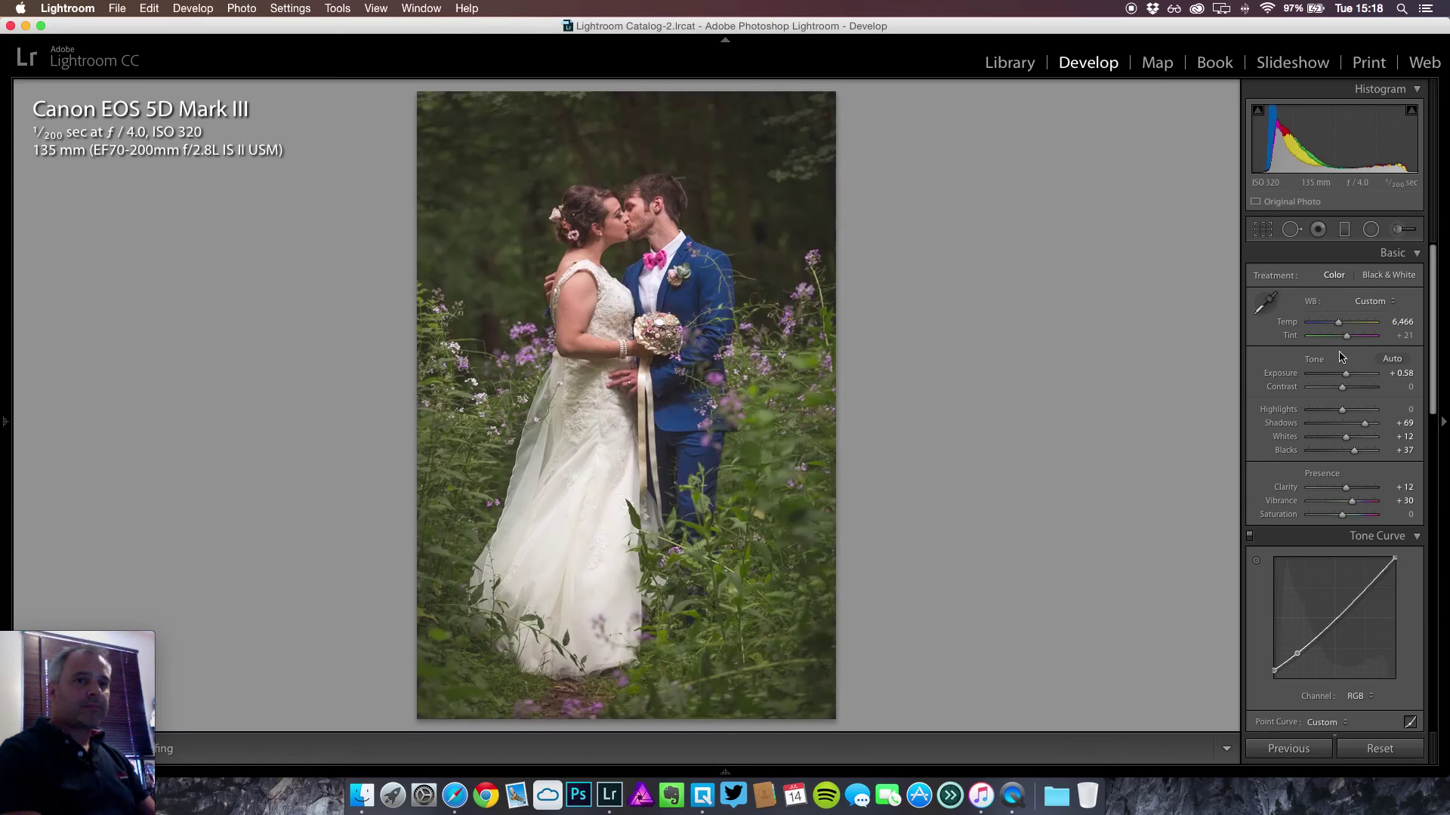
{"action": "scroll", "coordinate": [1334, 453], "scroll_direction": "down", "scroll_amount": 5}
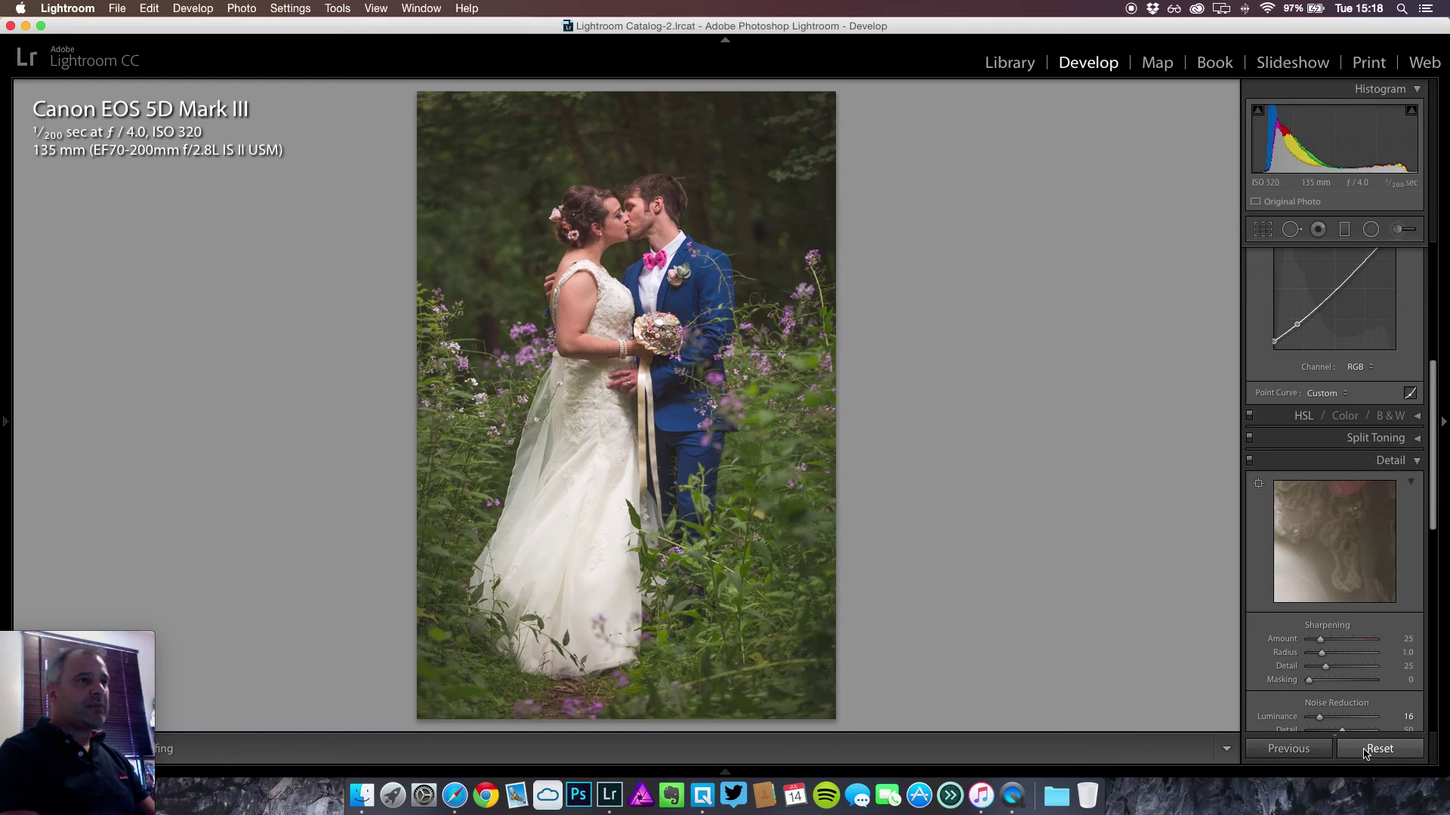
{"action": "left_click", "coordinate": [1366, 749]}
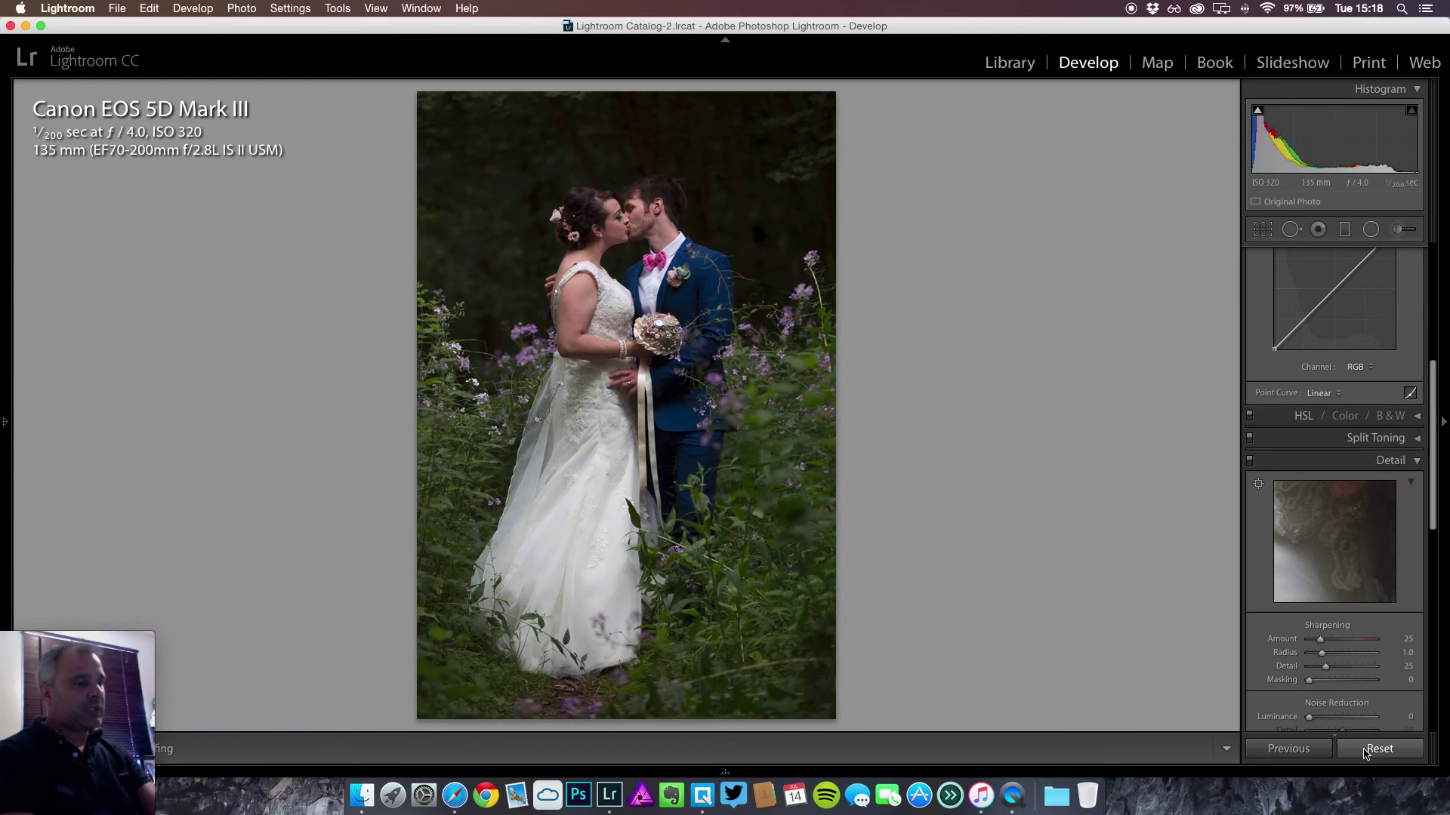
{"action": "key", "text": "super+z"}
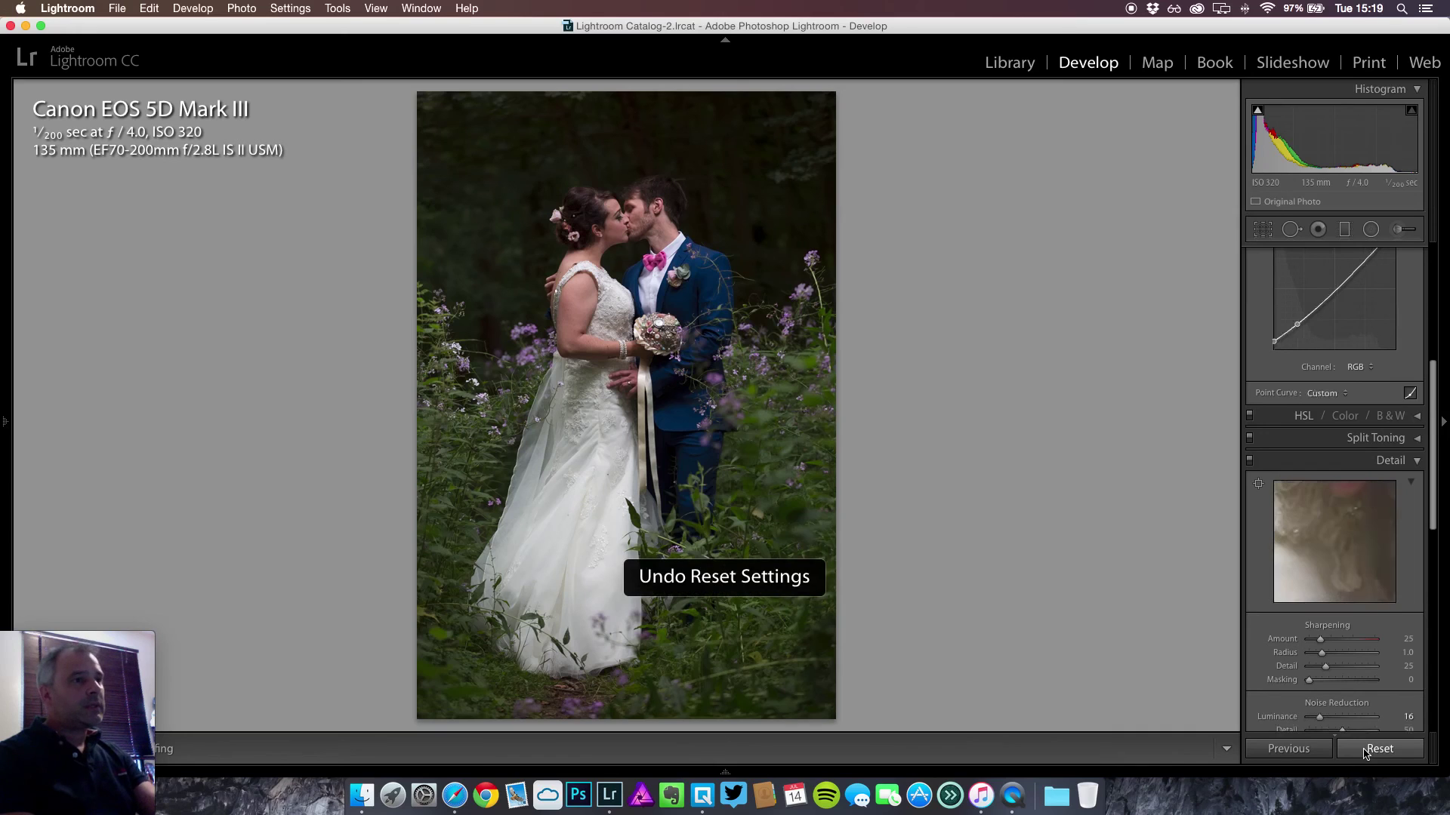